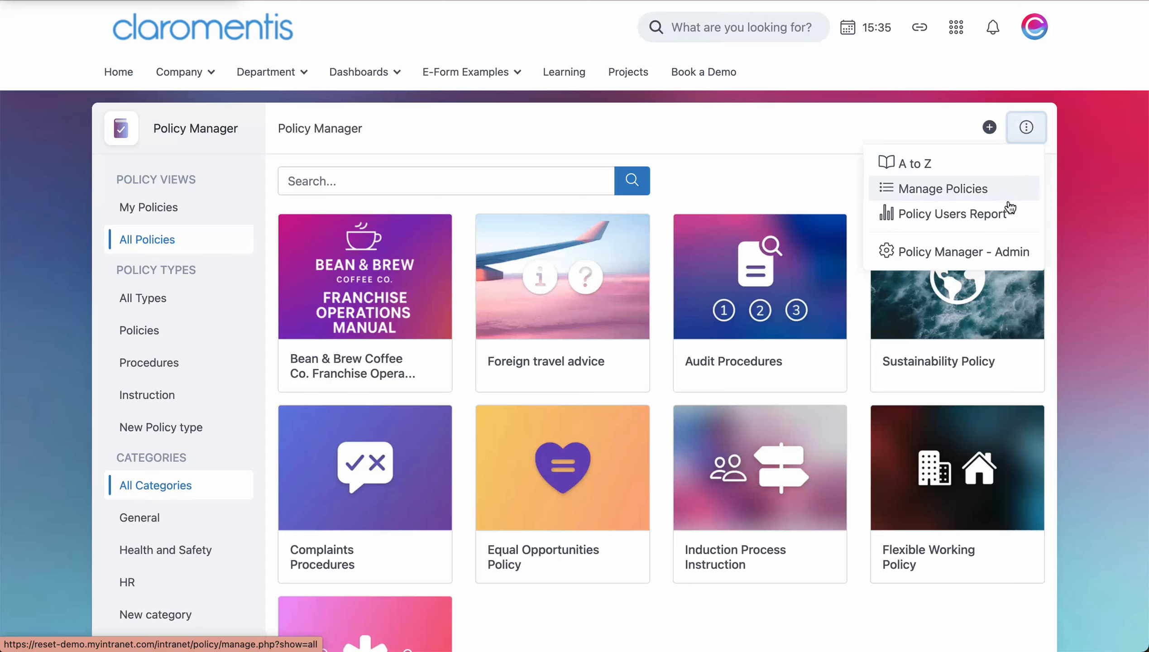
Open the Policy Users Report and review the user entries in its Acceptance Report and Approval Report.
{"action": "left_click", "coordinate": [1006, 205]}
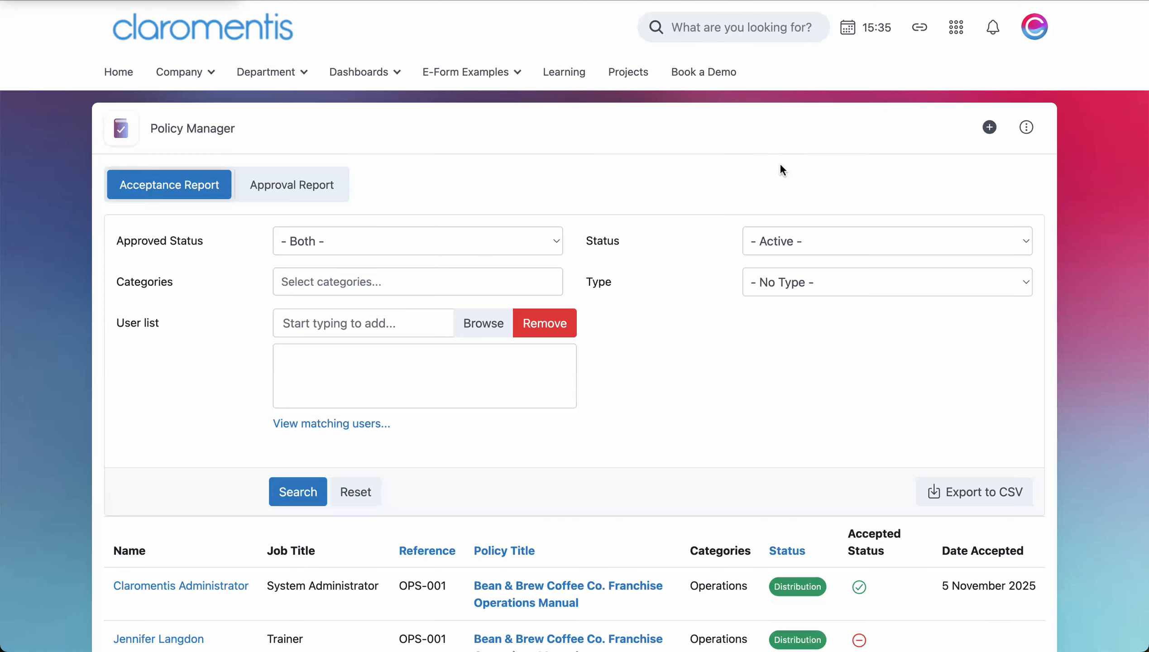
{"action": "scroll", "coordinate": [666, 213], "scroll_direction": "down", "scroll_amount": 9}
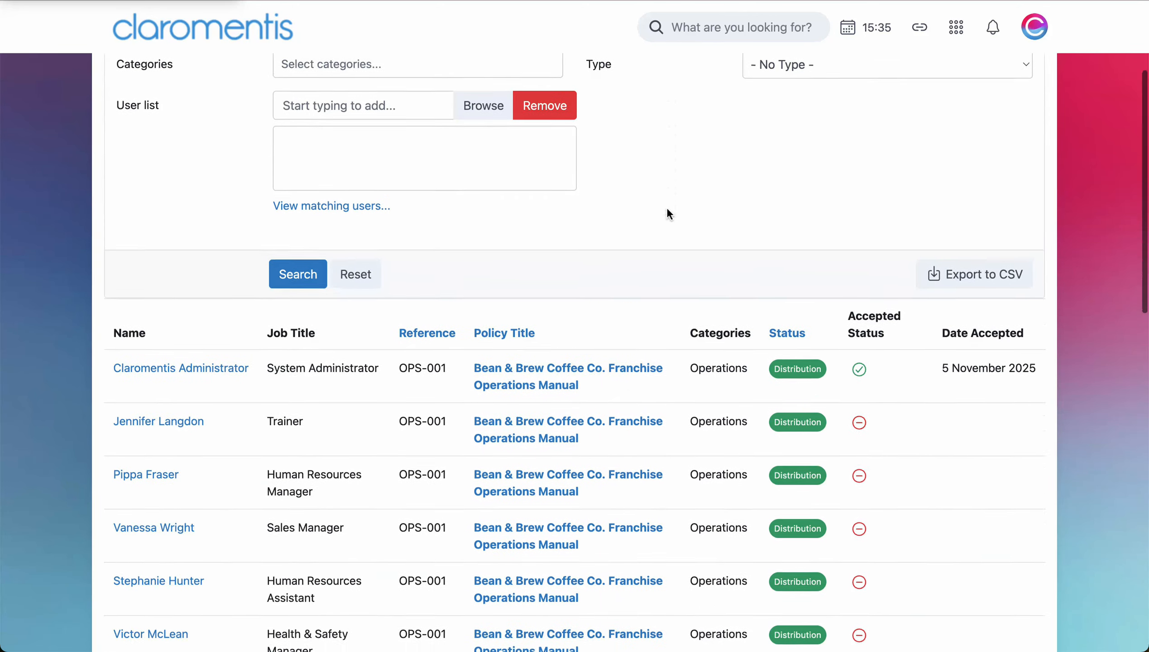
{"action": "scroll", "coordinate": [667, 212], "scroll_direction": "down", "scroll_amount": 15}
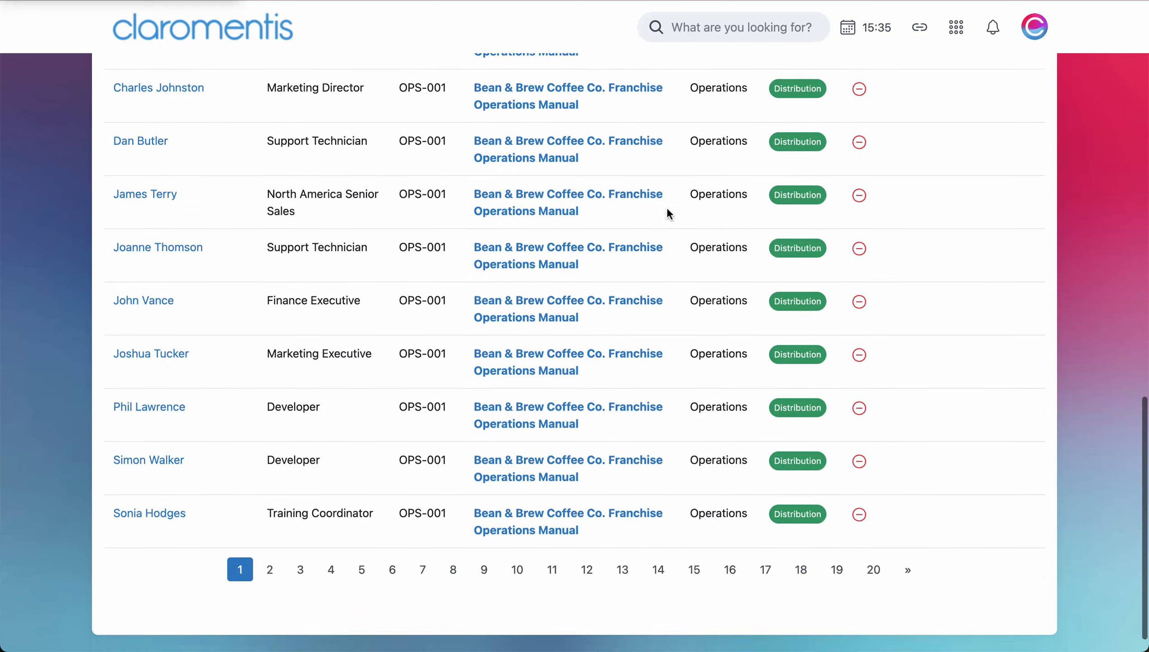
{"action": "scroll", "coordinate": [667, 210], "scroll_direction": "up", "scroll_amount": 20}
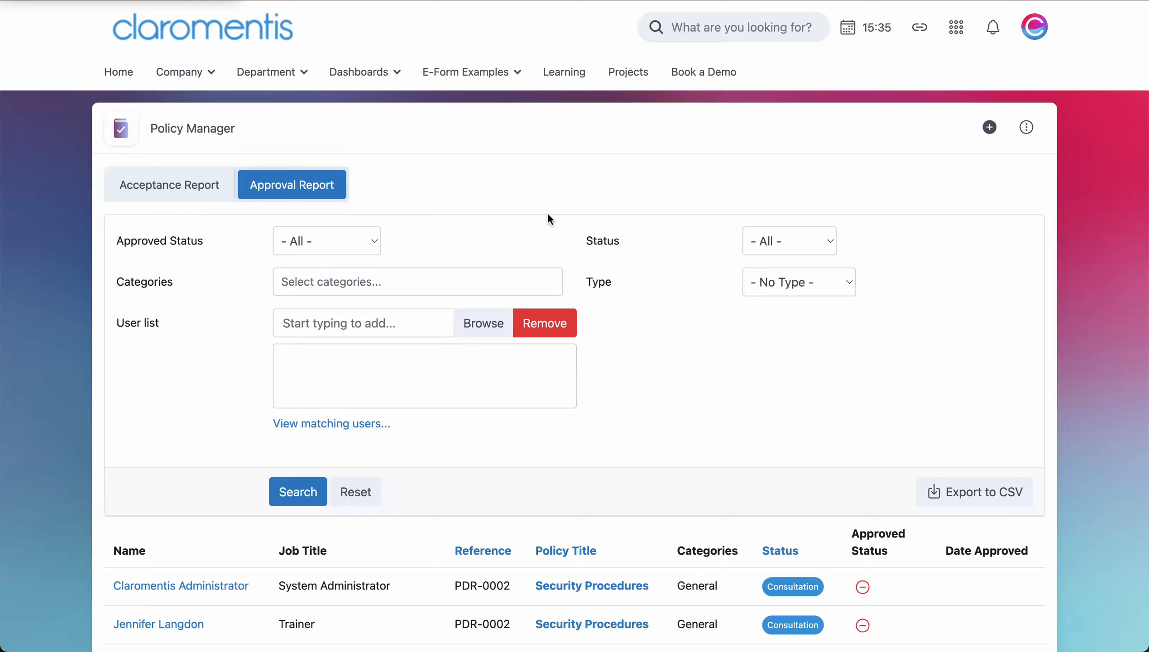
{"action": "scroll", "coordinate": [548, 214], "scroll_direction": "down", "scroll_amount": 6}
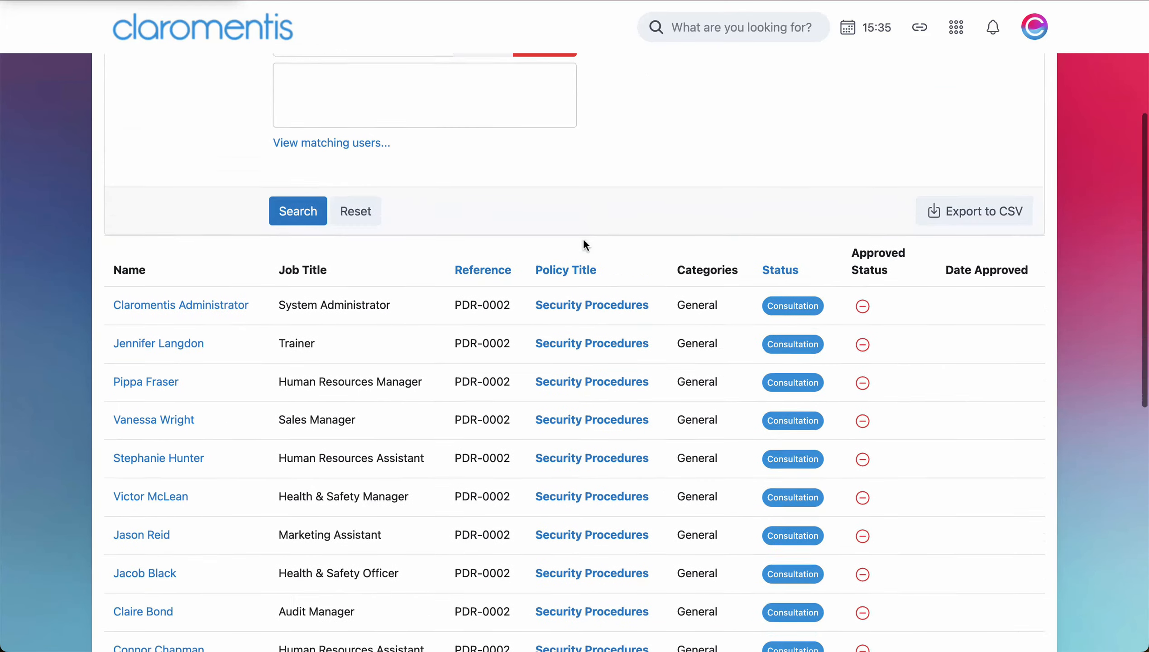
{"action": "scroll", "coordinate": [584, 242], "scroll_direction": "down", "scroll_amount": 12}
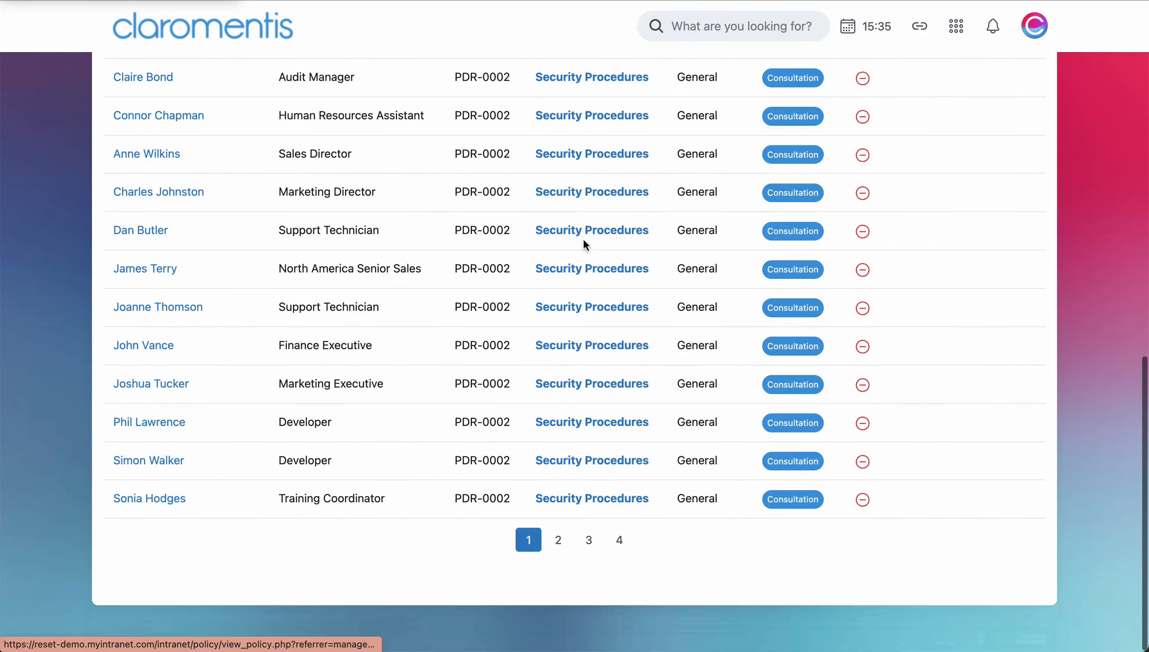
{"action": "scroll", "coordinate": [583, 241], "scroll_direction": "up", "scroll_amount": 9}
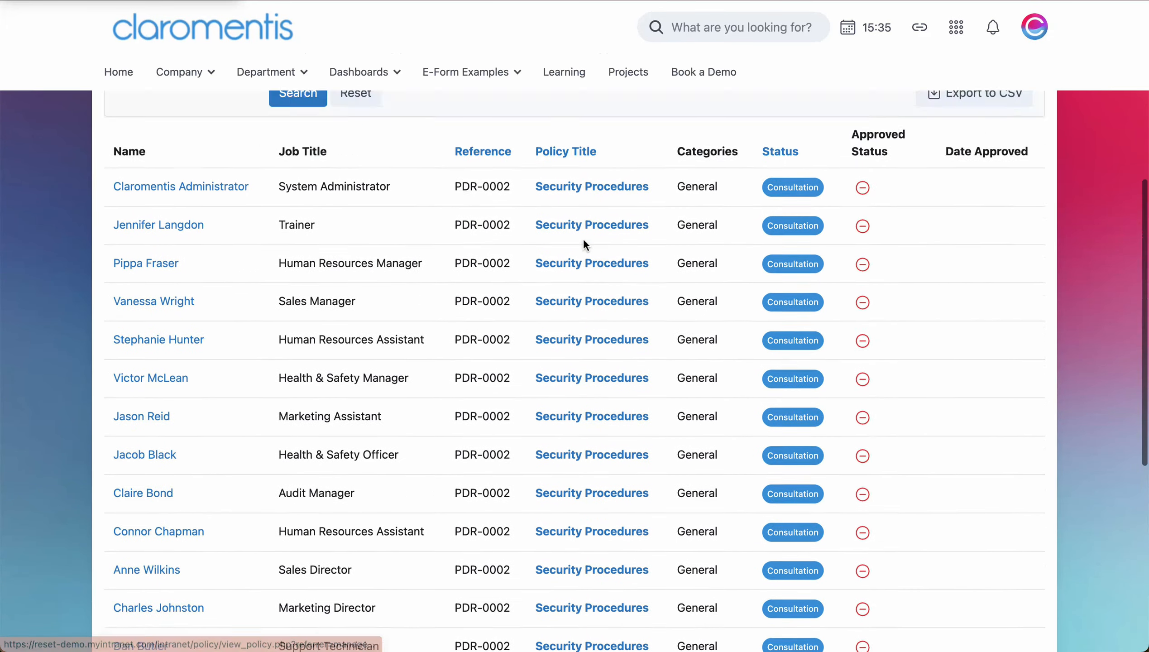
{"action": "scroll", "coordinate": [584, 241], "scroll_direction": "up", "scroll_amount": 9}
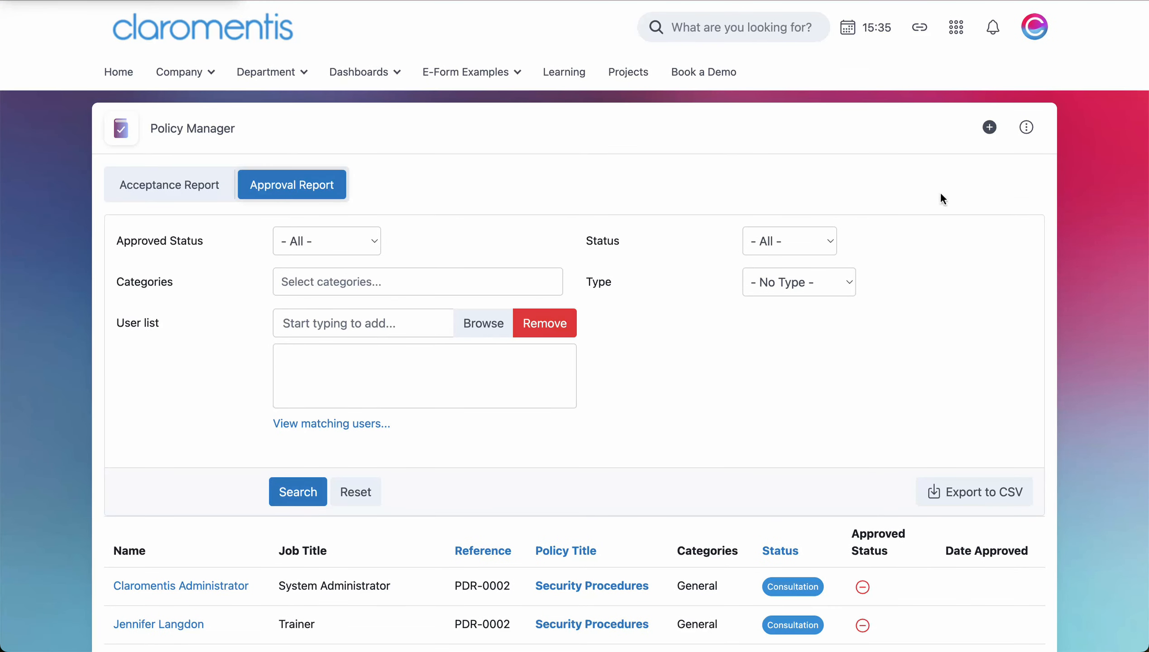
Open the Policy Manager admin configuration and set Allow minor edits to Yes.
{"action": "left_click", "coordinate": [1019, 132]}
{"action": "left_click", "coordinate": [990, 249]}
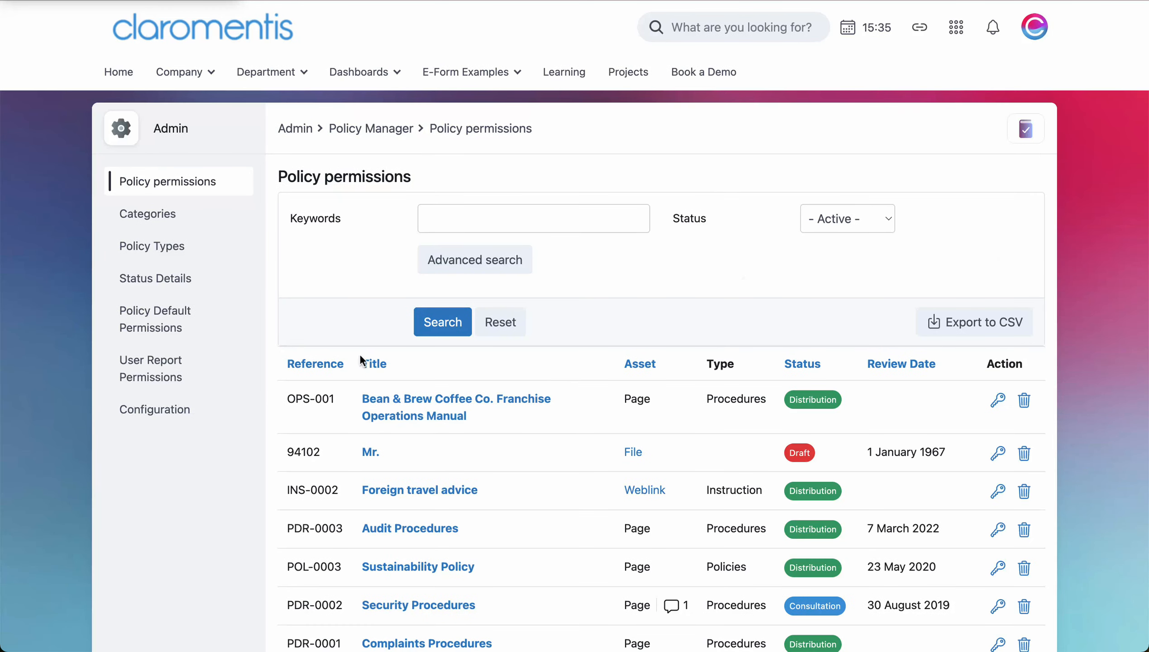
{"action": "left_click", "coordinate": [210, 403]}
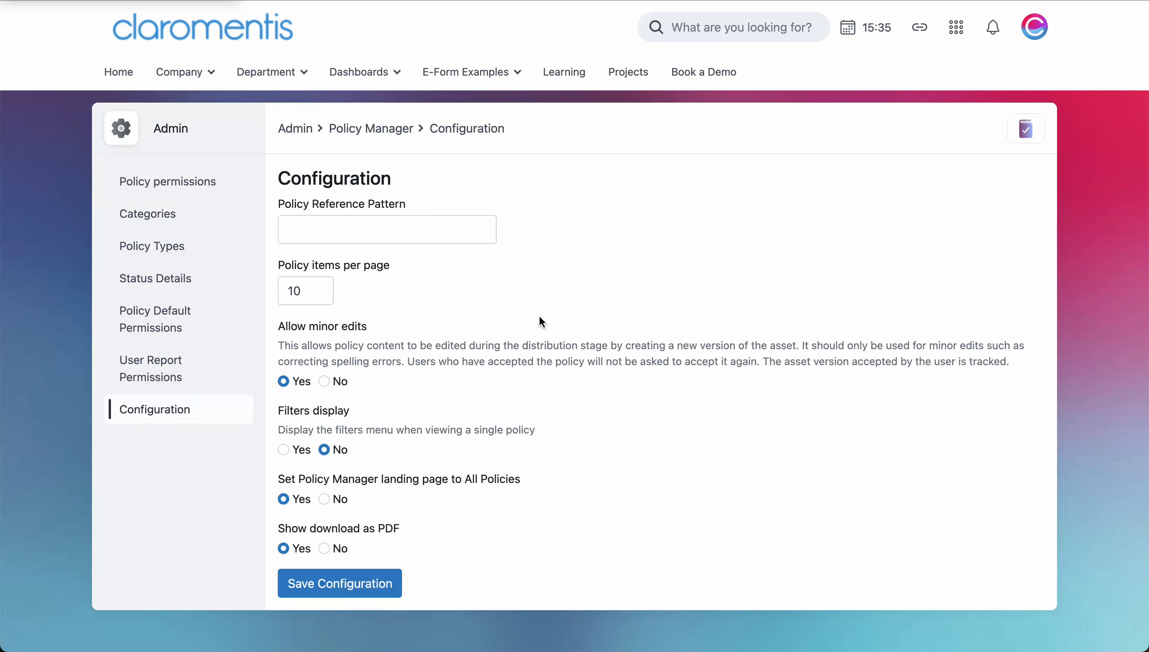
{"action": "left_click", "coordinate": [324, 381]}
{"action": "left_click", "coordinate": [290, 379]}
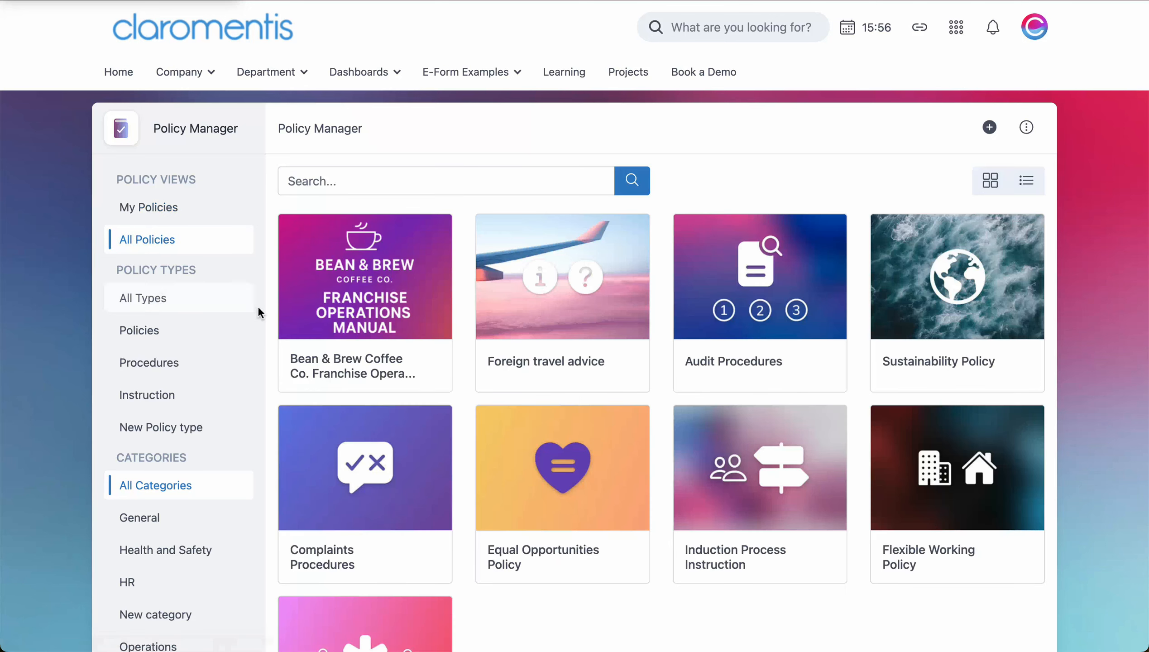
Look over the All Policies page, set it as the Policy Manager landing page, and save the configuration.
{"action": "scroll", "coordinate": [274, 320], "scroll_direction": "down", "scroll_amount": 2}
{"action": "scroll", "coordinate": [275, 321], "scroll_direction": "down", "scroll_amount": 3}
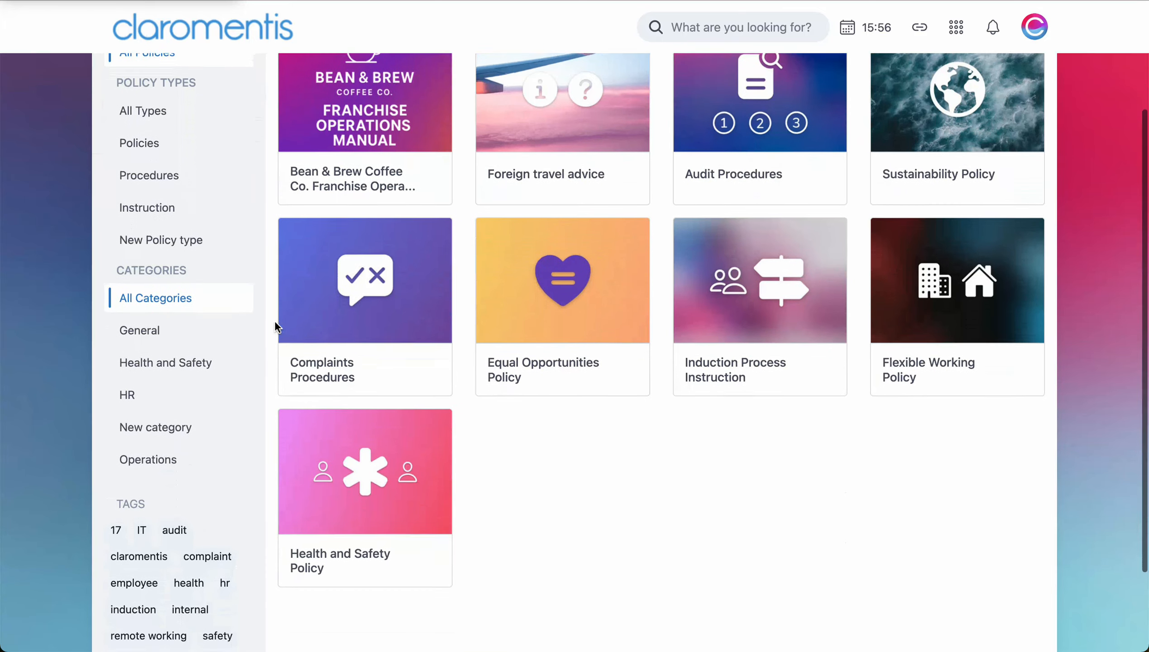
{"action": "scroll", "coordinate": [274, 321], "scroll_direction": "up", "scroll_amount": 5}
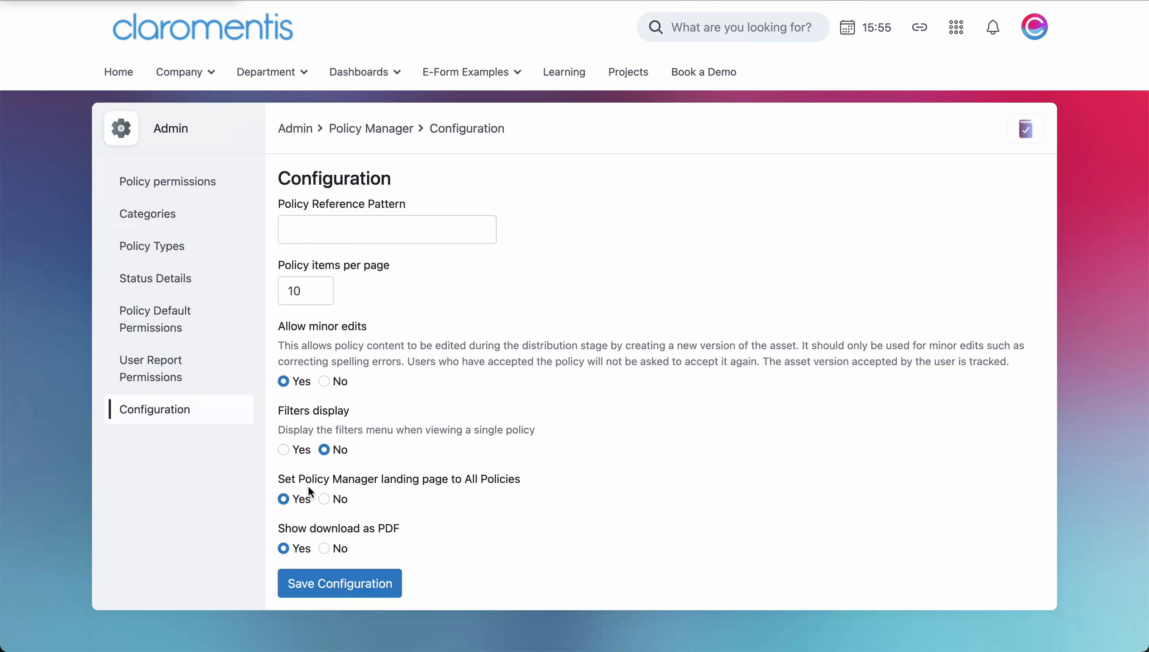
{"action": "left_click", "coordinate": [283, 499]}
{"action": "left_click", "coordinate": [305, 584]}
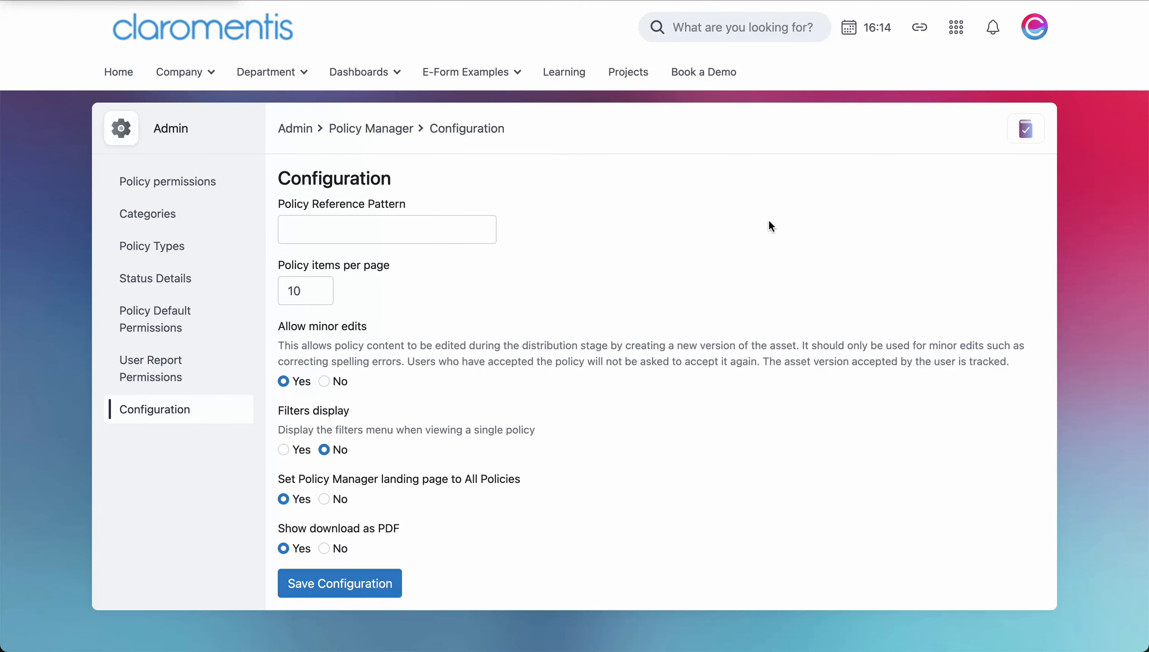
Start a new policy in Policy Manager with reference "Demo", type Policies and title "Demo Policy".
{"action": "left_click", "coordinate": [1034, 136]}
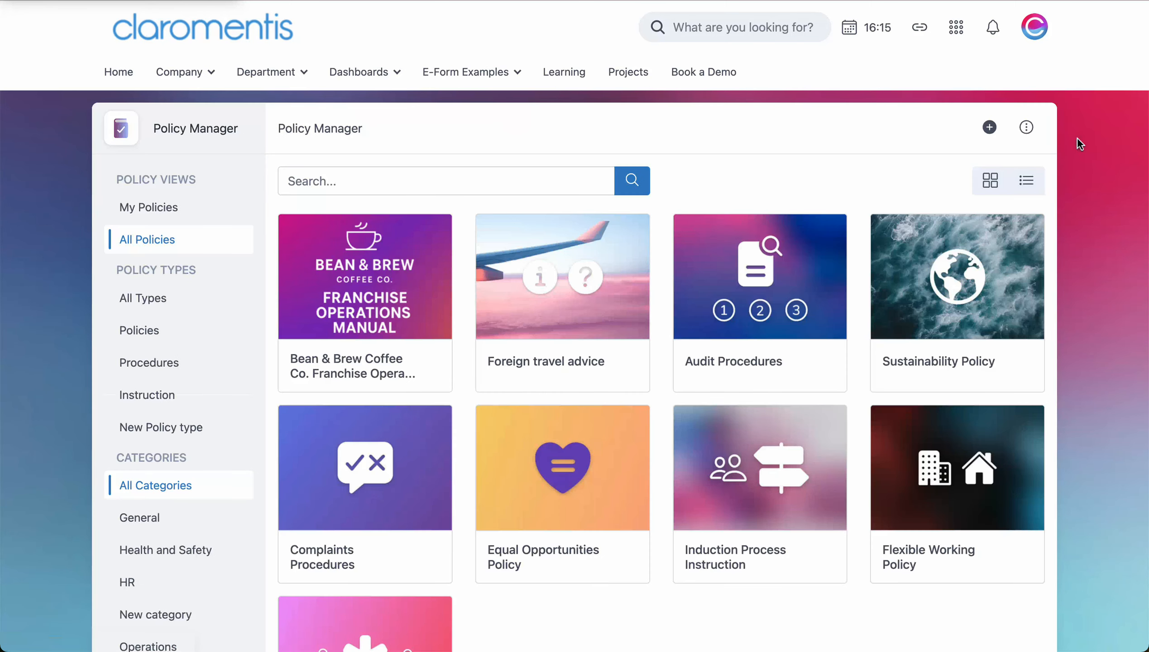
{"action": "left_click", "coordinate": [989, 130]}
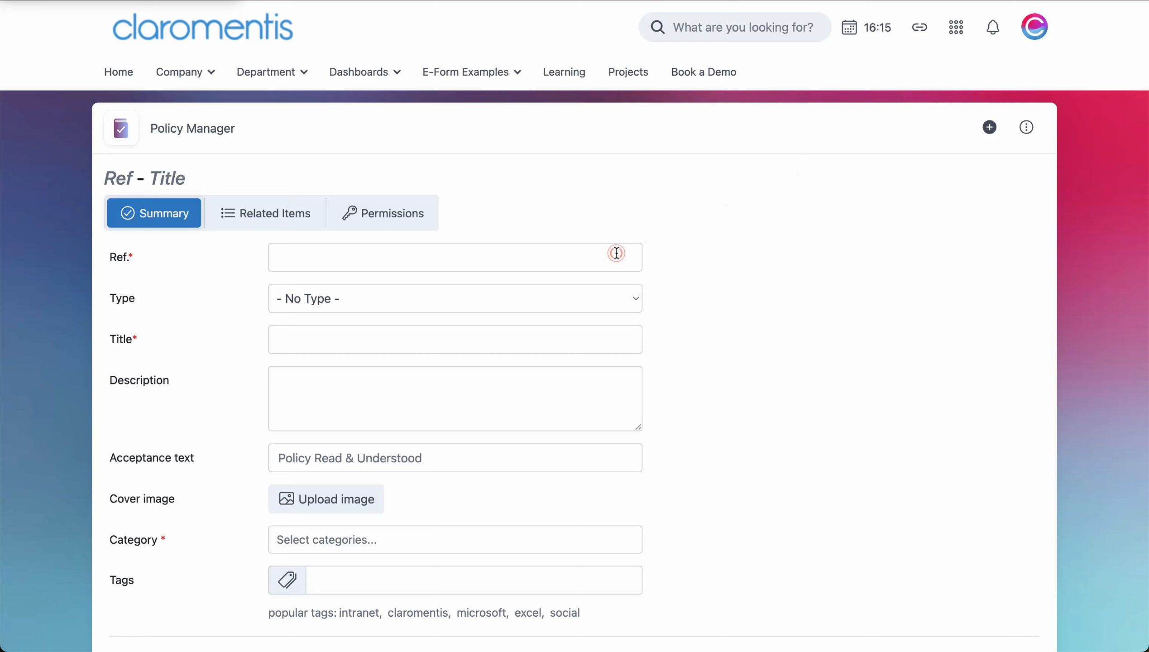
{"action": "left_click", "coordinate": [636, 258]}
{"action": "type", "text": "Demo"}
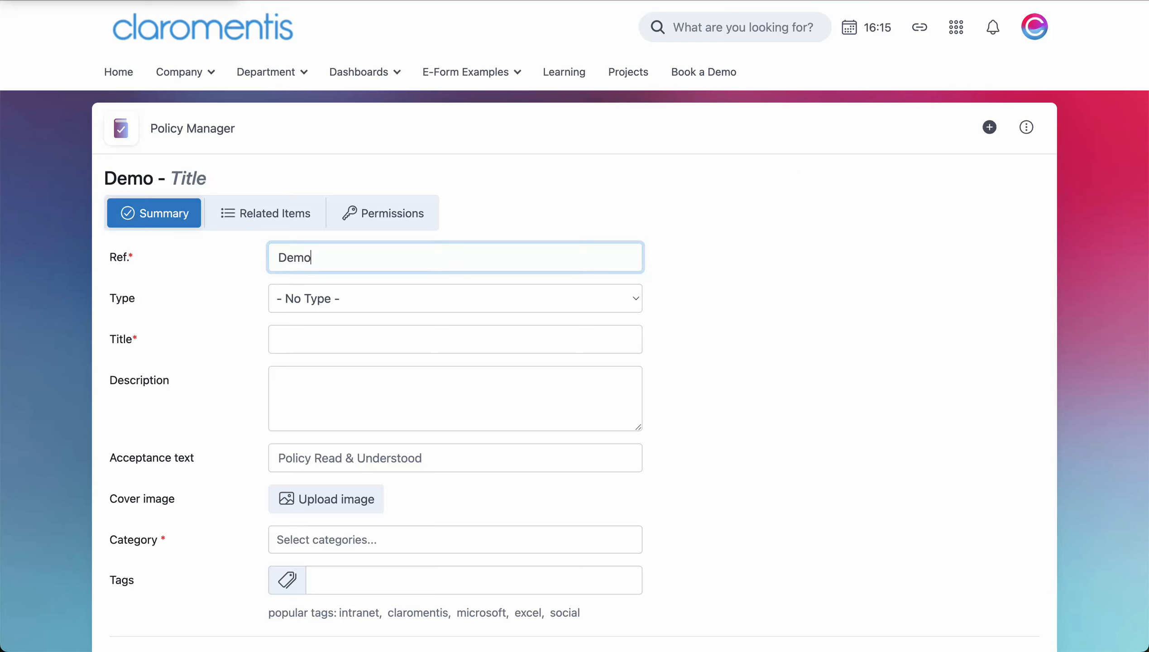
{"action": "left_click", "coordinate": [632, 300]}
{"action": "left_click", "coordinate": [623, 320]}
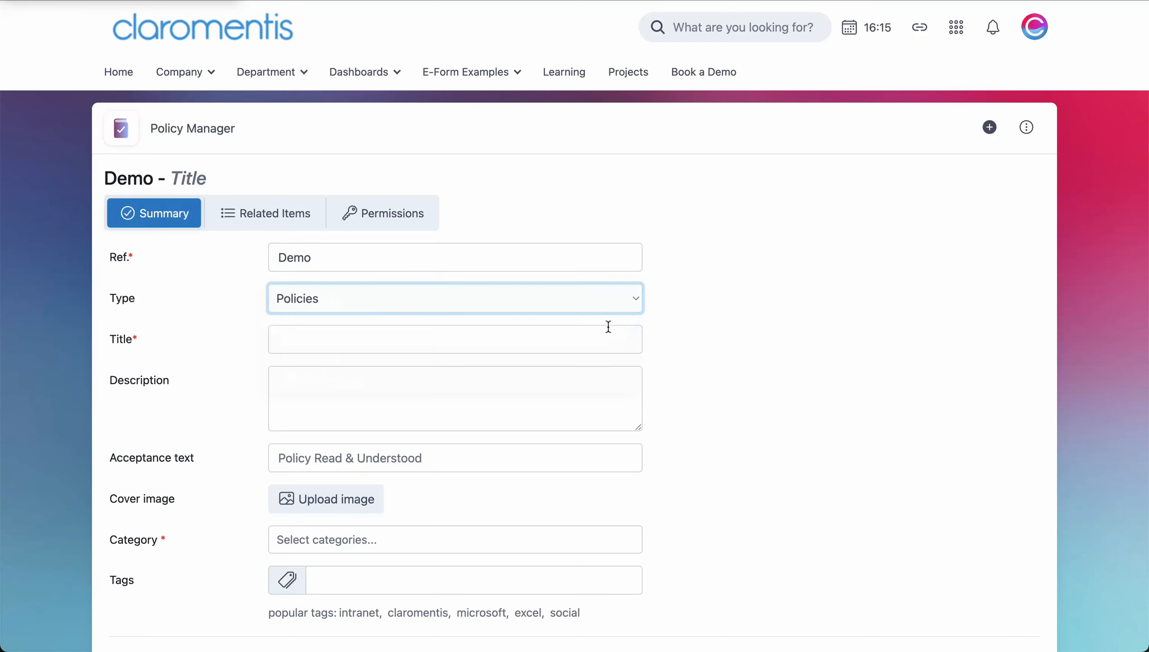
{"action": "left_click", "coordinate": [607, 327]}
{"action": "type", "text": "Demo Policy"}
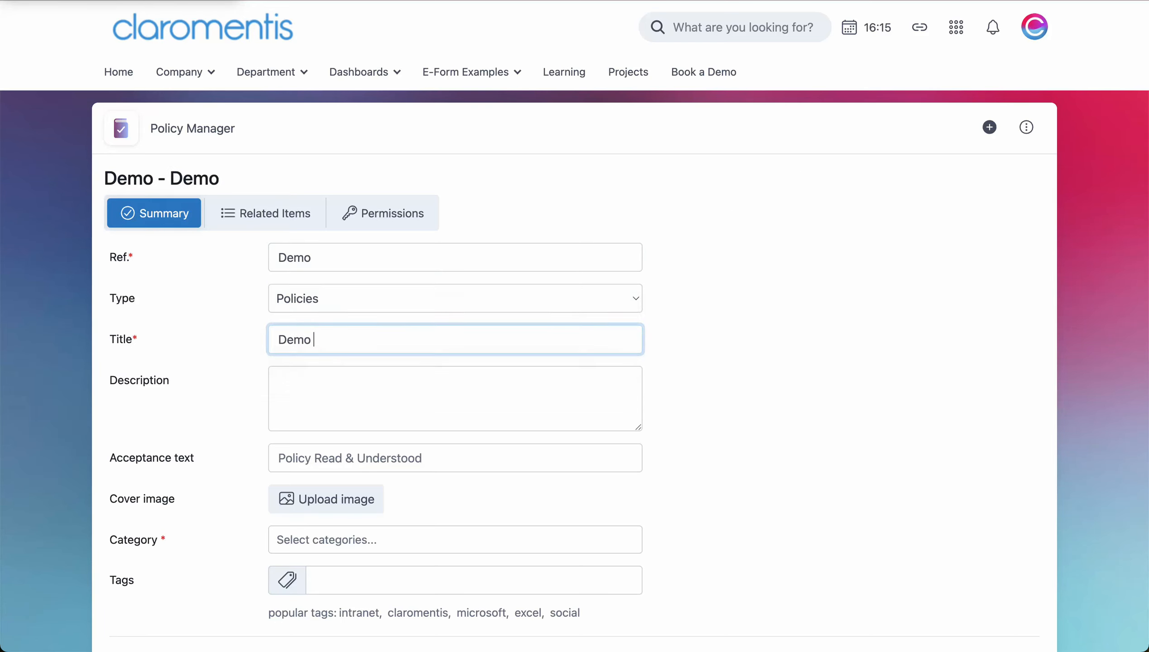
Upload the "demo policy" file from Downloads as the policy's asset.
{"action": "left_click", "coordinate": [812, 398]}
{"action": "scroll", "coordinate": [802, 397], "scroll_direction": "down", "scroll_amount": 3}
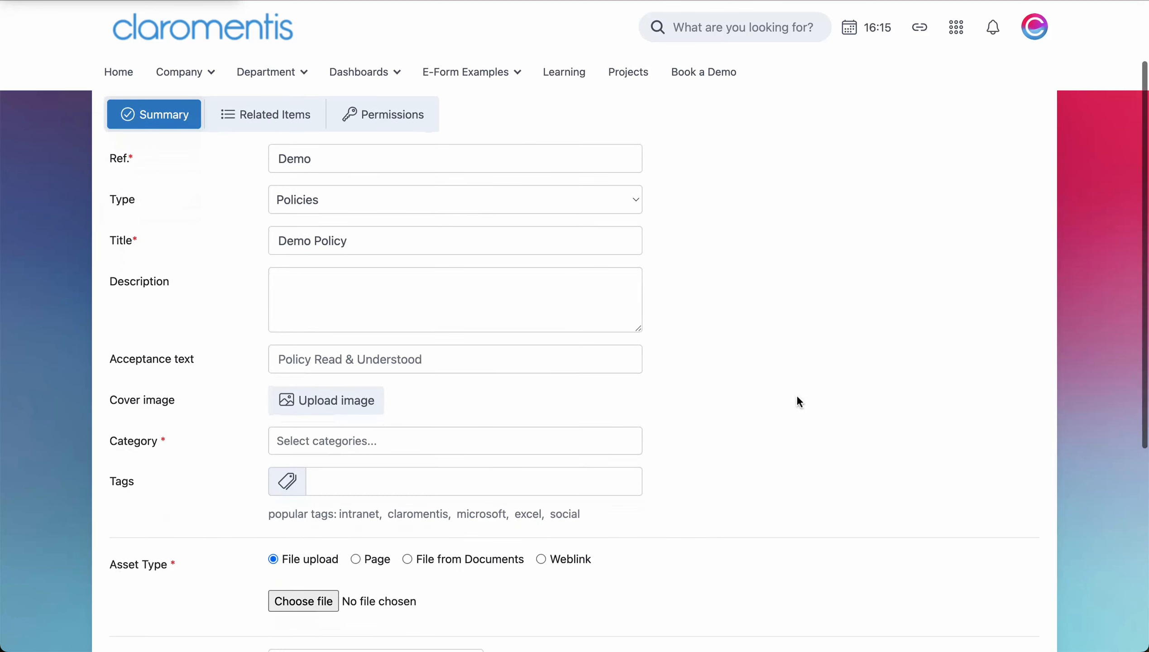
{"action": "left_click", "coordinate": [326, 601]}
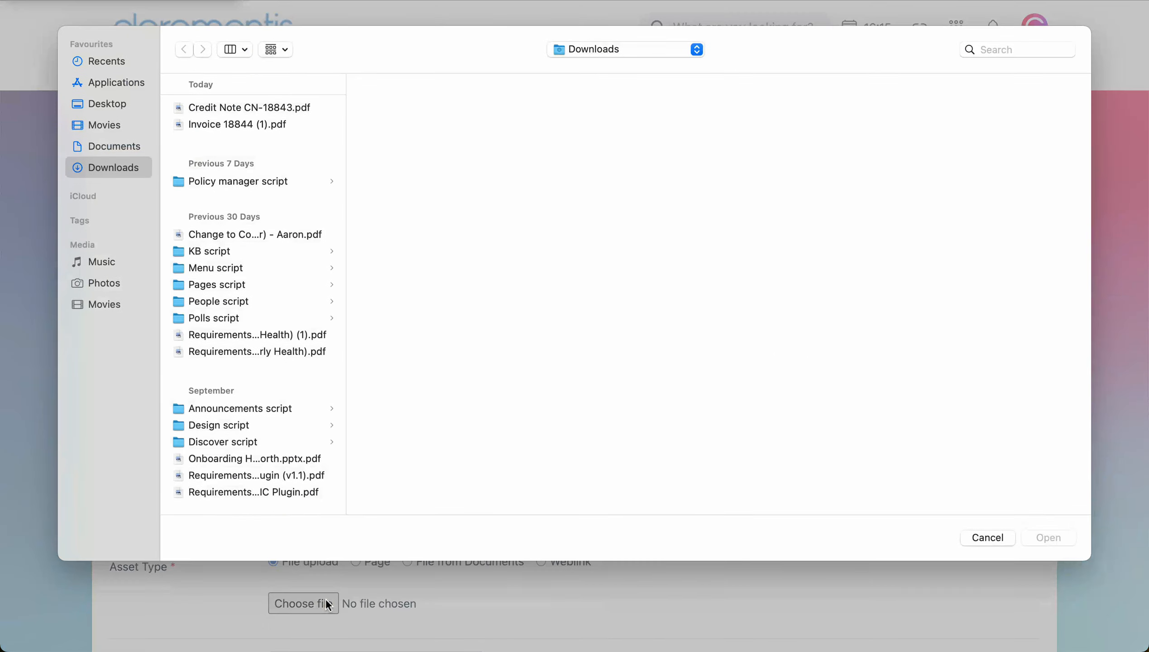
{"action": "left_click", "coordinate": [292, 124]}
{"action": "left_click", "coordinate": [1047, 537]}
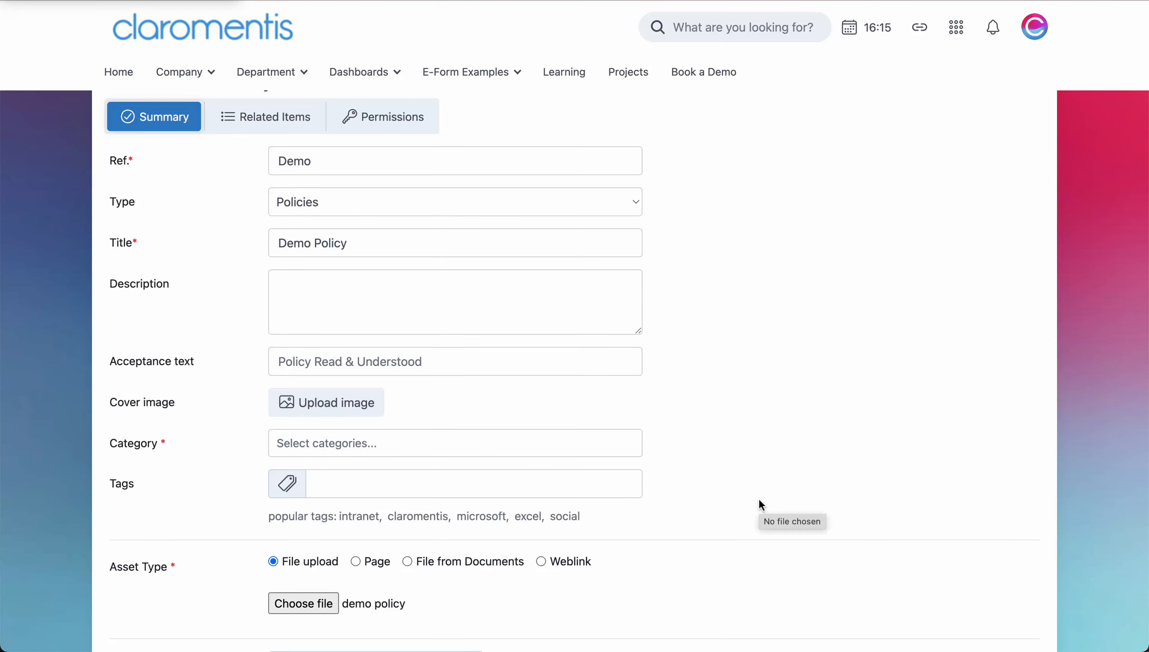
Assign the policy to the General category and check the remaining summary fields.
{"action": "left_click", "coordinate": [591, 444]}
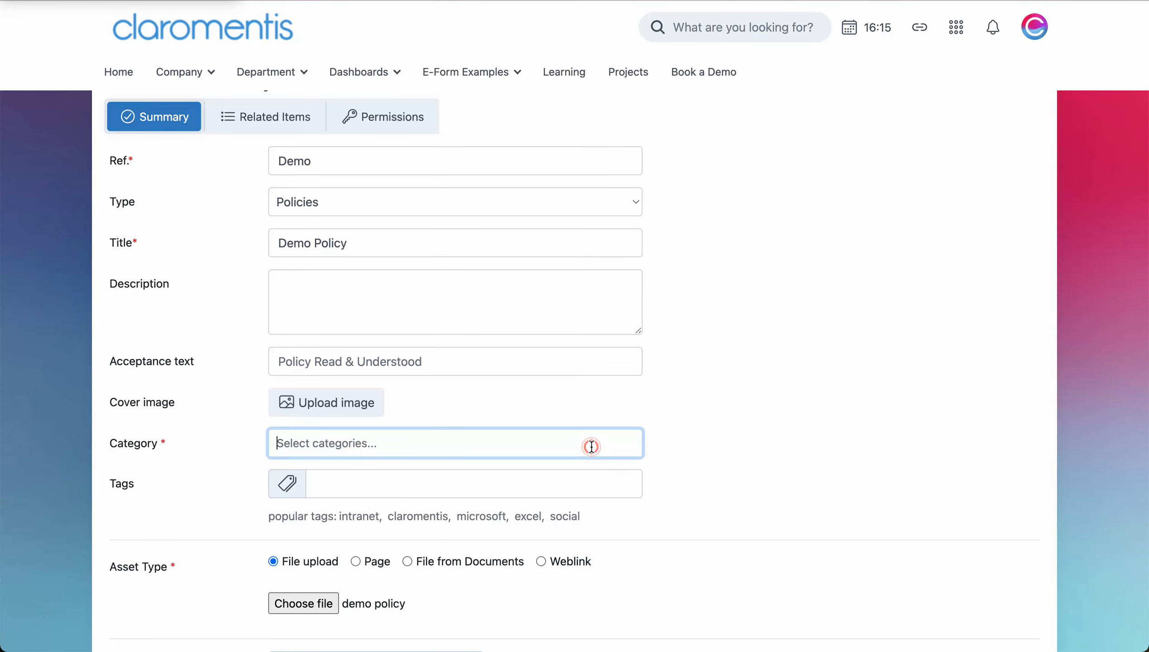
{"action": "left_click", "coordinate": [565, 492]}
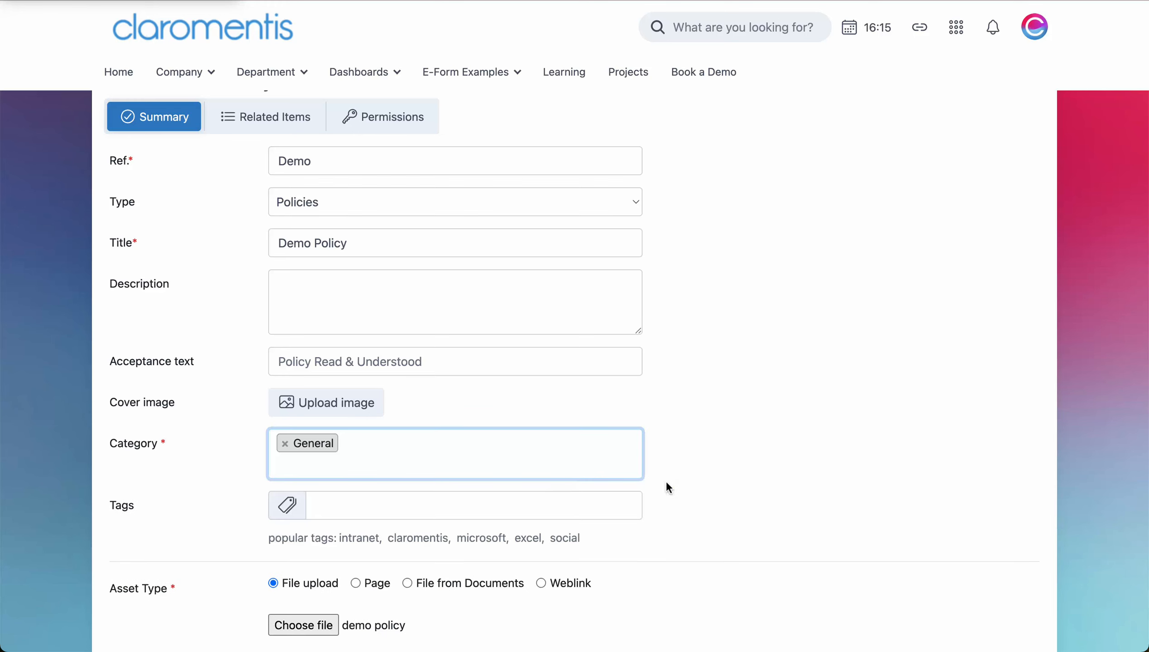
{"action": "scroll", "coordinate": [669, 482], "scroll_direction": "down", "scroll_amount": 7}
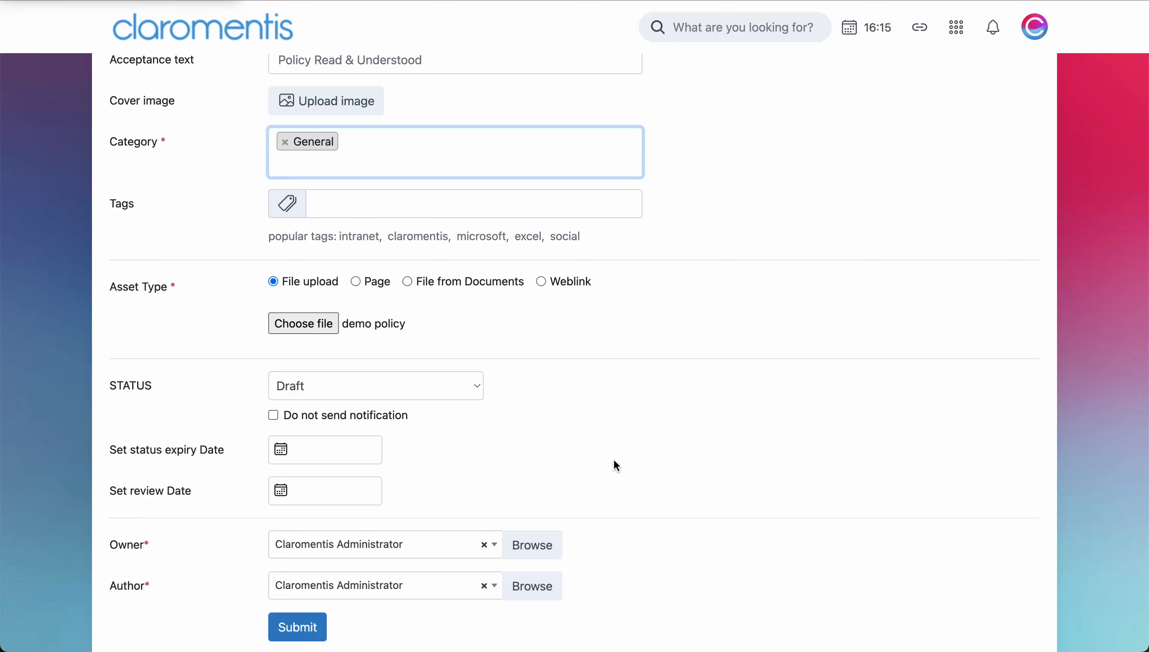
{"action": "scroll", "coordinate": [334, 615], "scroll_direction": "up", "scroll_amount": 6}
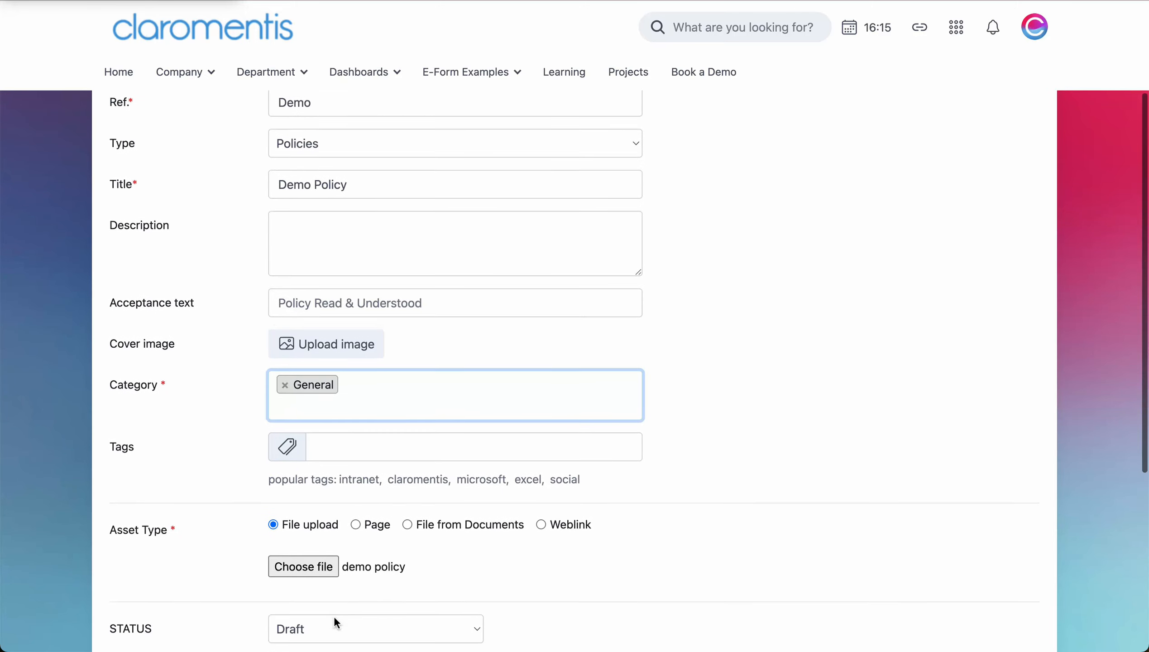
{"action": "scroll", "coordinate": [333, 615], "scroll_direction": "up", "scroll_amount": 2}
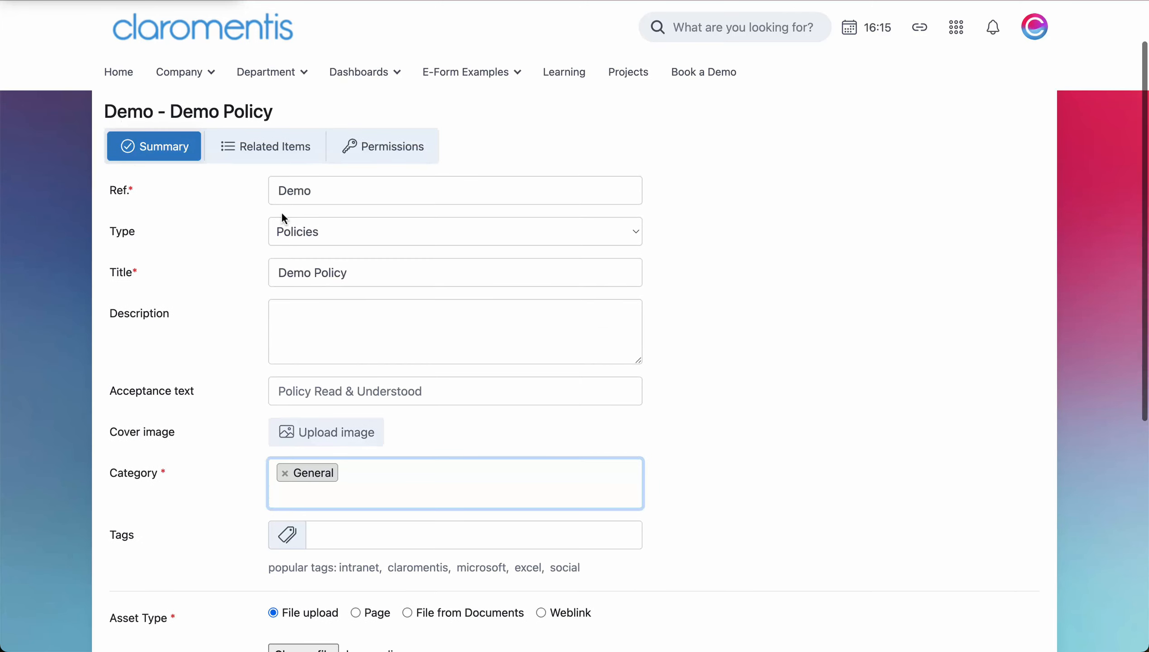
View the policy's related items options and grant All registered the Target Distribution permission.
{"action": "left_click", "coordinate": [276, 156]}
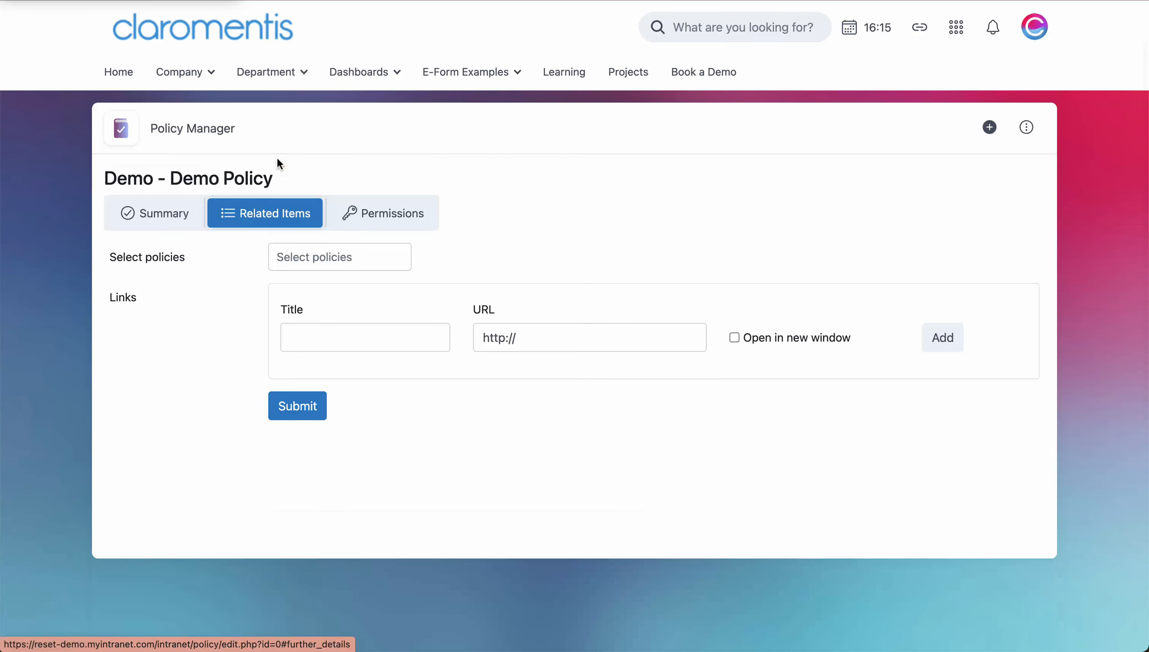
{"action": "left_click", "coordinate": [382, 225]}
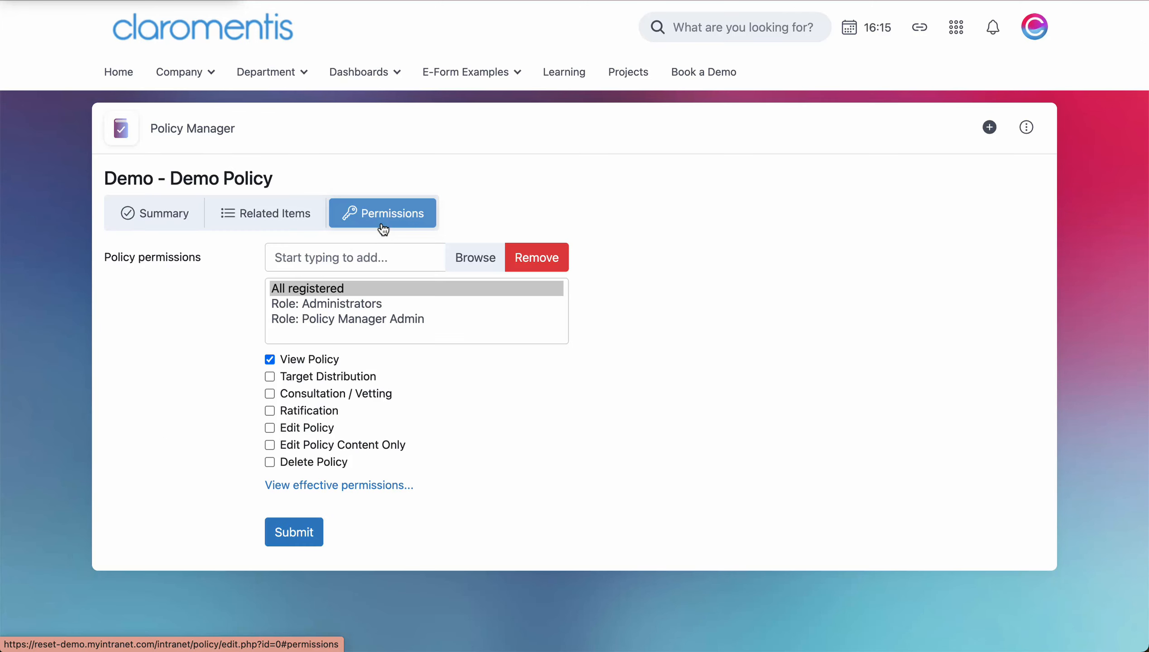
{"action": "left_click", "coordinate": [366, 288]}
{"action": "left_click", "coordinate": [324, 374]}
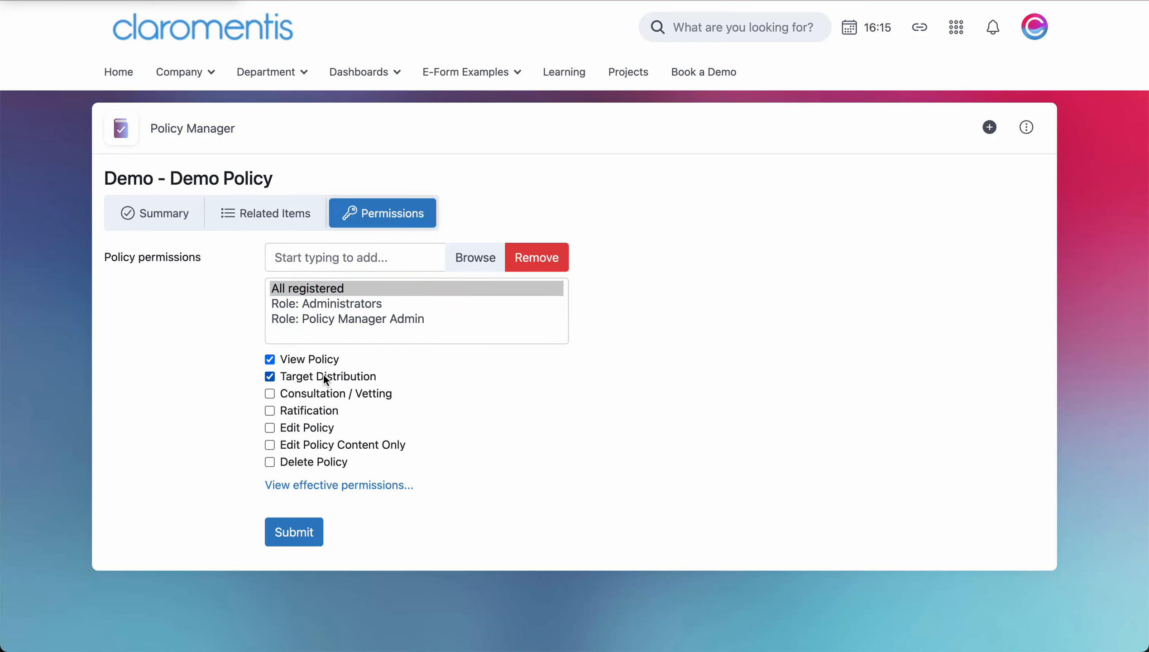
Set the policy's status to Distribution in its summary and submit the new policy.
{"action": "left_click", "coordinate": [185, 225]}
{"action": "scroll", "coordinate": [238, 374], "scroll_direction": "down", "scroll_amount": 10}
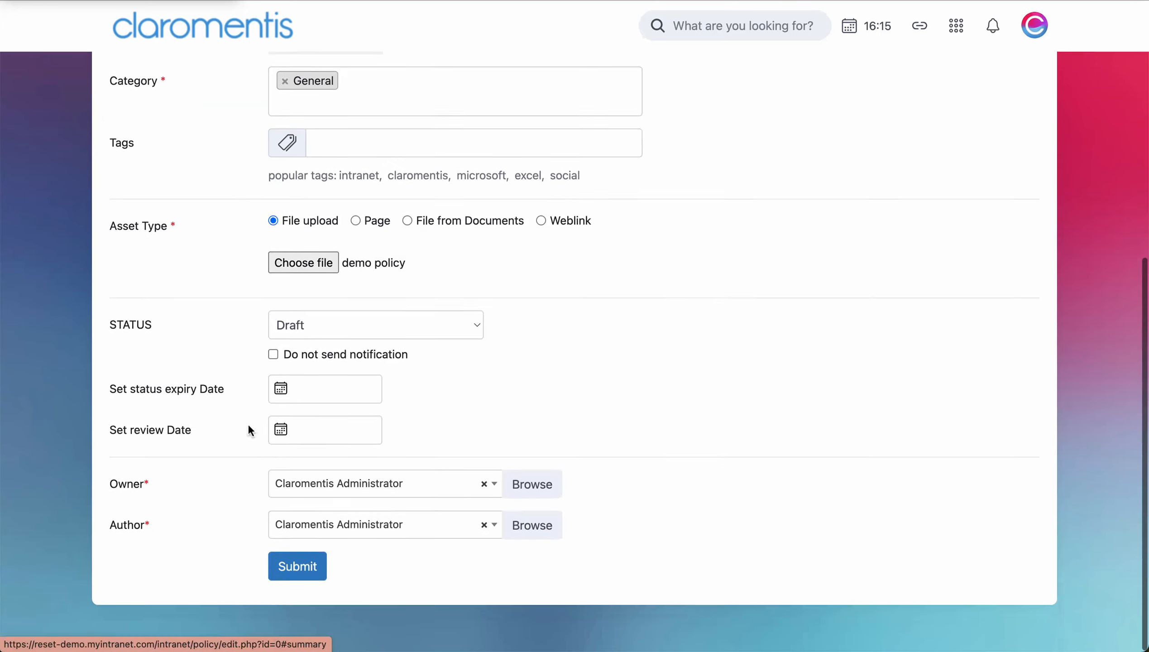
{"action": "left_click", "coordinate": [337, 334]}
{"action": "left_click", "coordinate": [340, 382]}
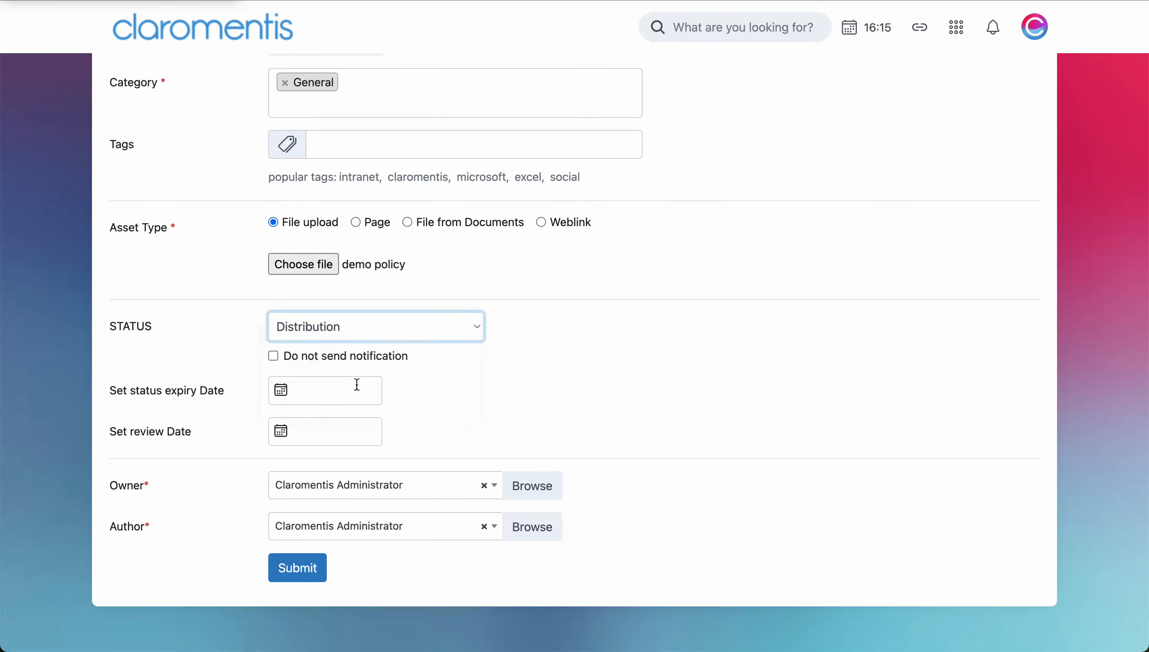
{"action": "left_click", "coordinate": [310, 566]}
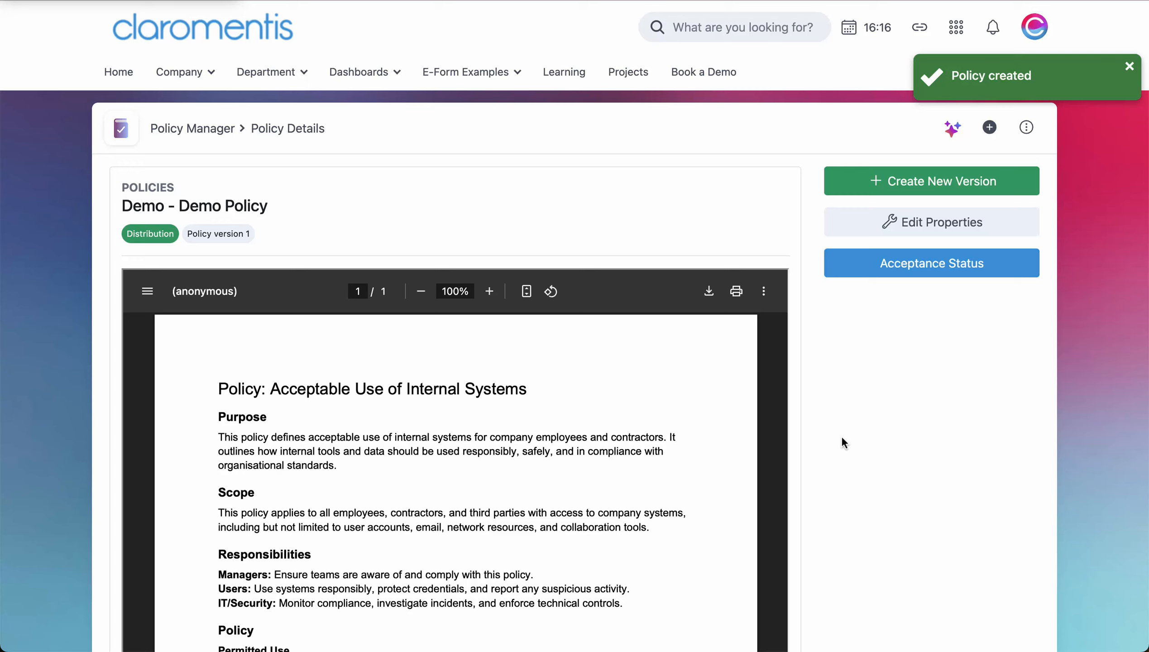
Examine the new policy's document and try the Policy Read & Understood option in its distribution section.
{"action": "scroll", "coordinate": [843, 439], "scroll_direction": "down", "scroll_amount": 1}
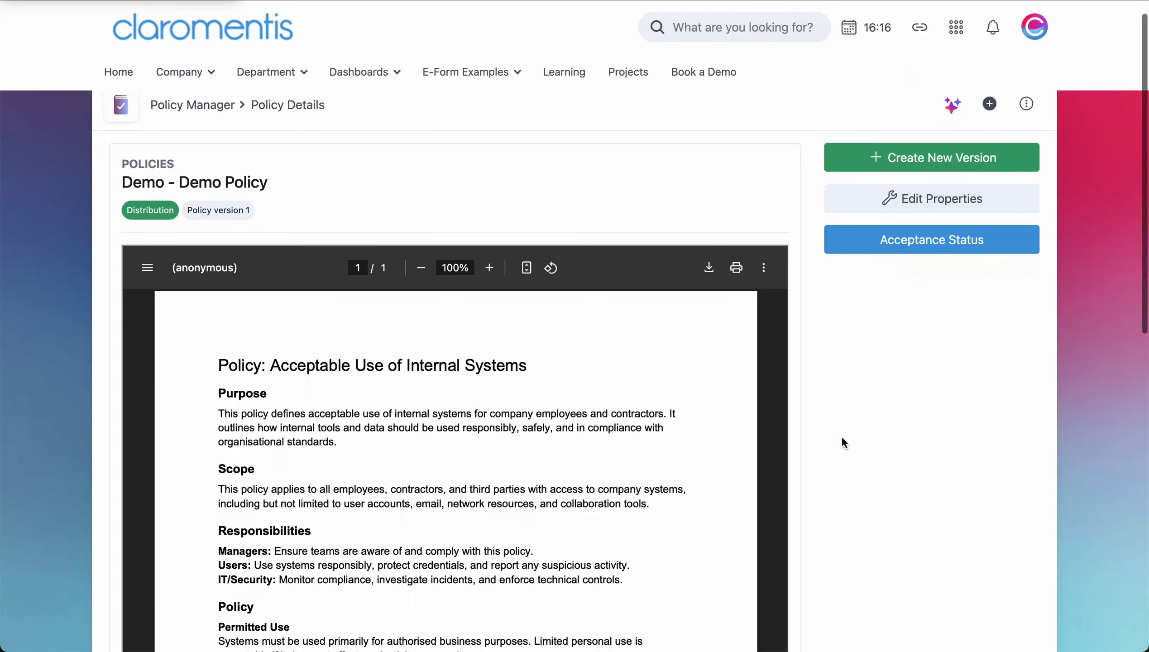
{"action": "scroll", "coordinate": [842, 439], "scroll_direction": "down", "scroll_amount": 7}
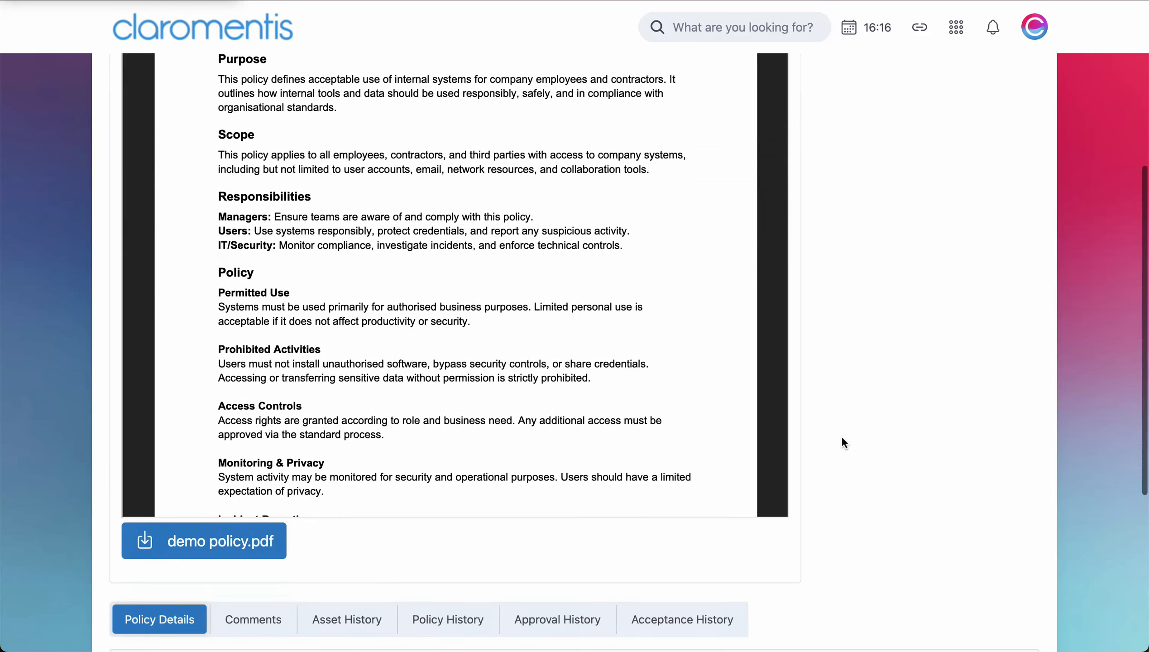
{"action": "scroll", "coordinate": [842, 439], "scroll_direction": "down", "scroll_amount": 6}
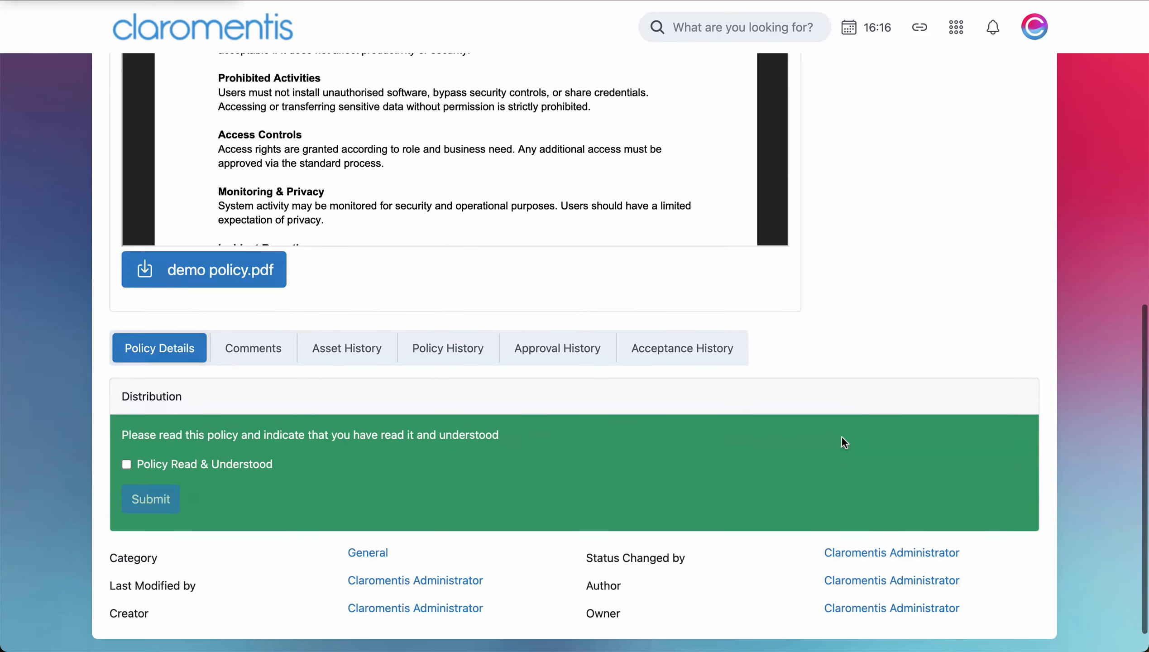
{"action": "scroll", "coordinate": [841, 435], "scroll_direction": "down", "scroll_amount": 1}
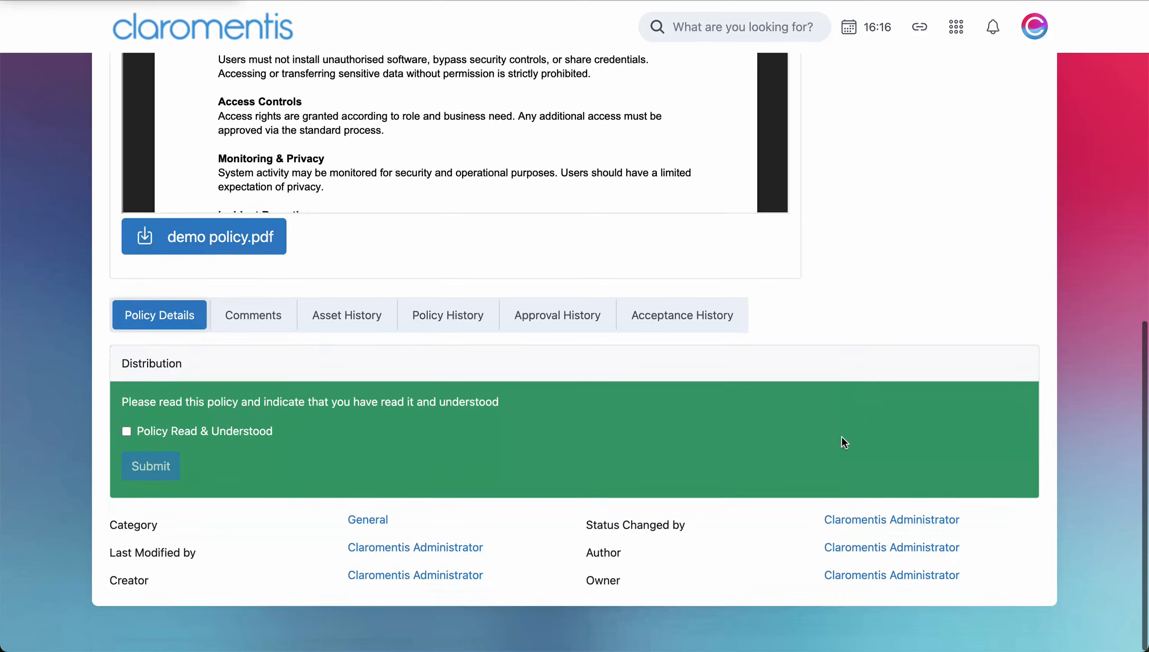
{"action": "left_click", "coordinate": [255, 432]}
{"action": "left_click", "coordinate": [255, 432]}
Open the policy's acceptance status, review the target users' list and open the reminder option.
{"action": "scroll", "coordinate": [575, 408], "scroll_direction": "up", "scroll_amount": 10}
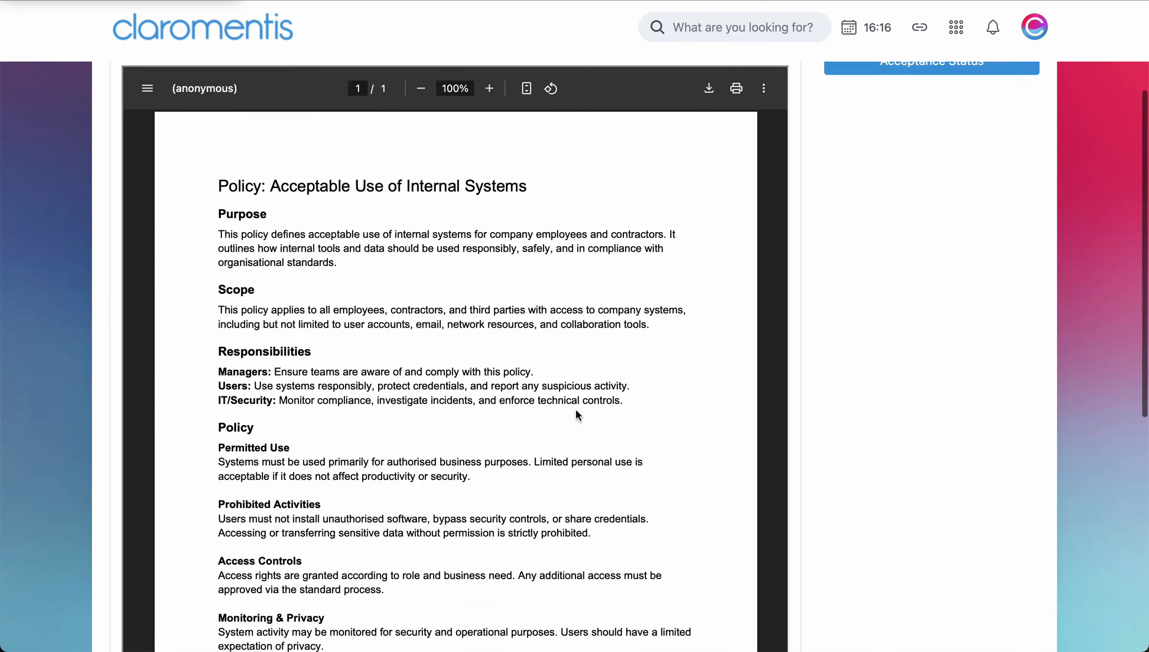
{"action": "scroll", "coordinate": [575, 408], "scroll_direction": "up", "scroll_amount": 5}
{"action": "left_click", "coordinate": [854, 262]}
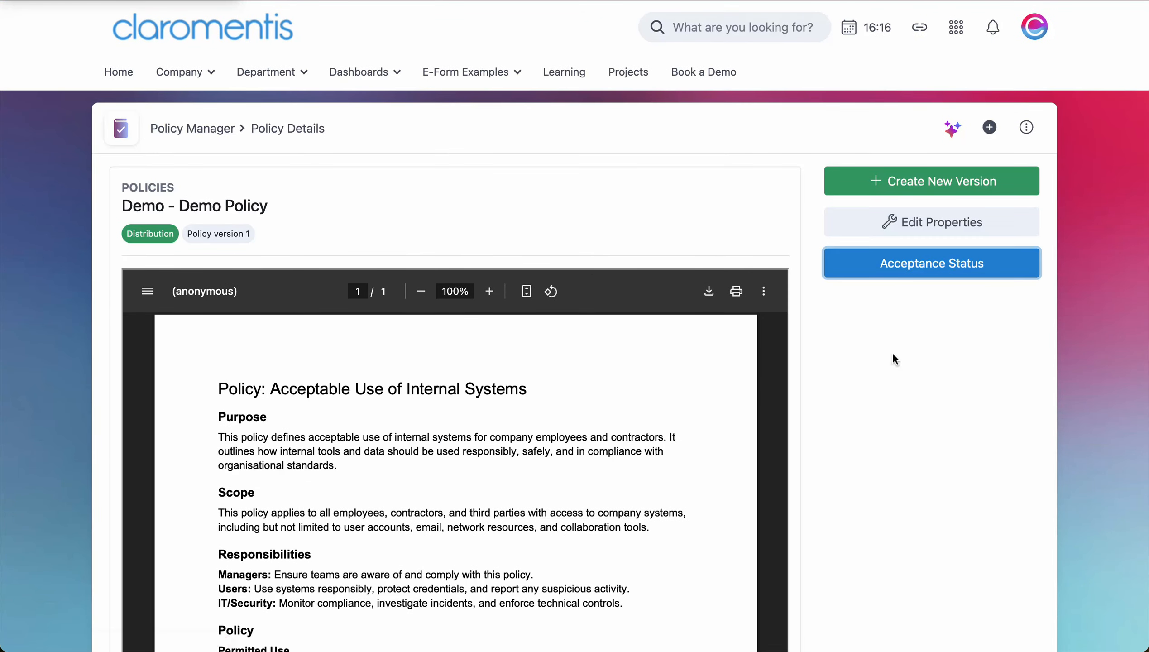
{"action": "scroll", "coordinate": [883, 427], "scroll_direction": "down", "scroll_amount": 5}
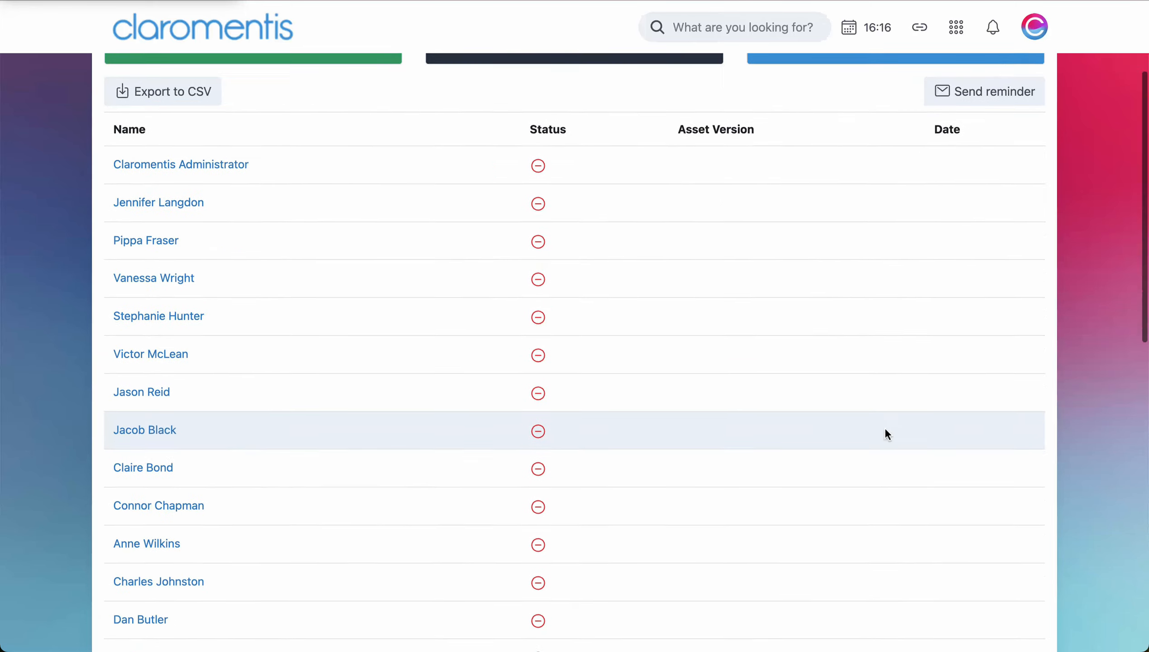
{"action": "scroll", "coordinate": [886, 430], "scroll_direction": "down", "scroll_amount": 12}
{"action": "scroll", "coordinate": [885, 430], "scroll_direction": "up", "scroll_amount": 17}
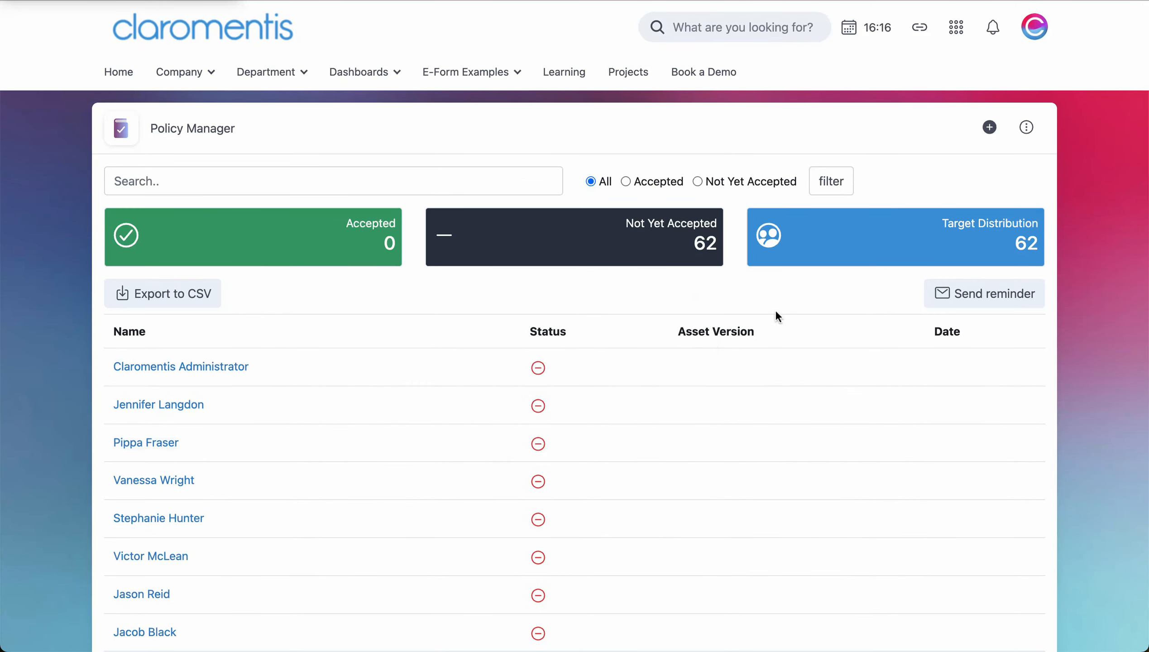
{"action": "left_click", "coordinate": [939, 300]}
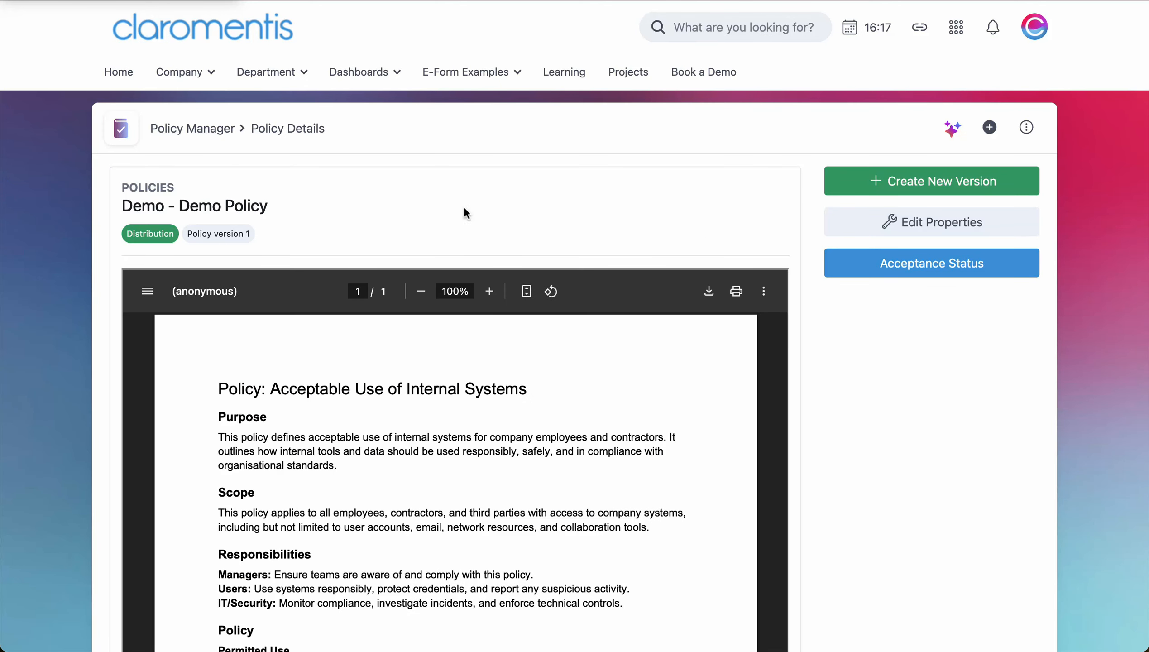
Return to the Policy Manager overview, open the Manage Policies list and review its policies.
{"action": "left_click", "coordinate": [227, 138]}
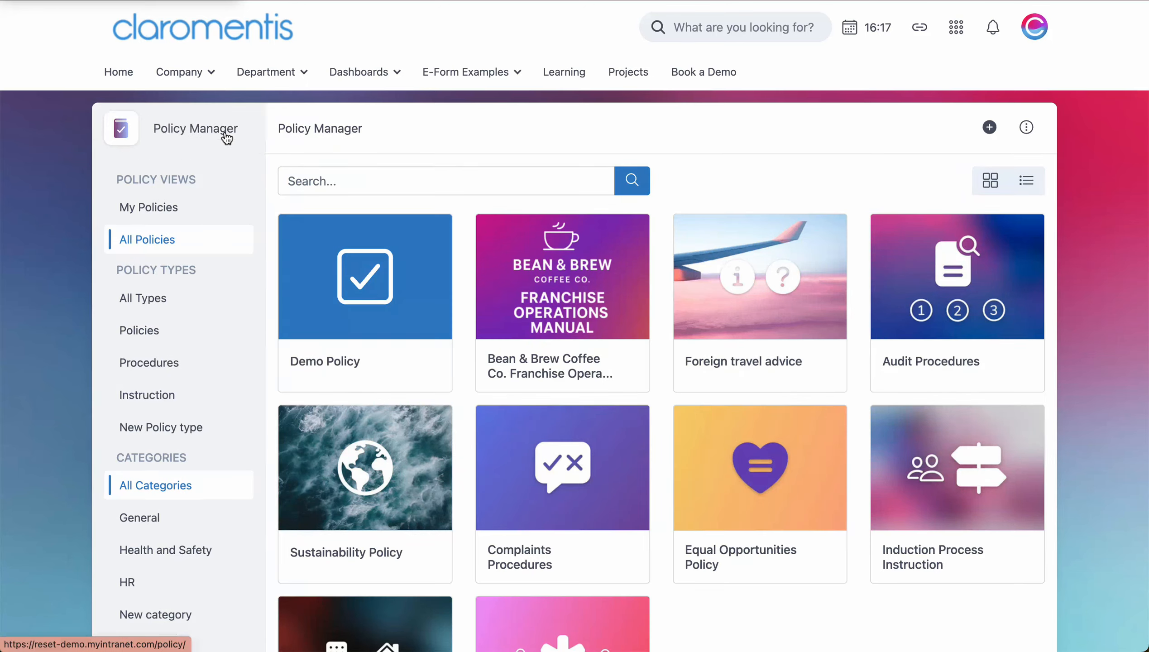
{"action": "left_click", "coordinate": [1028, 128]}
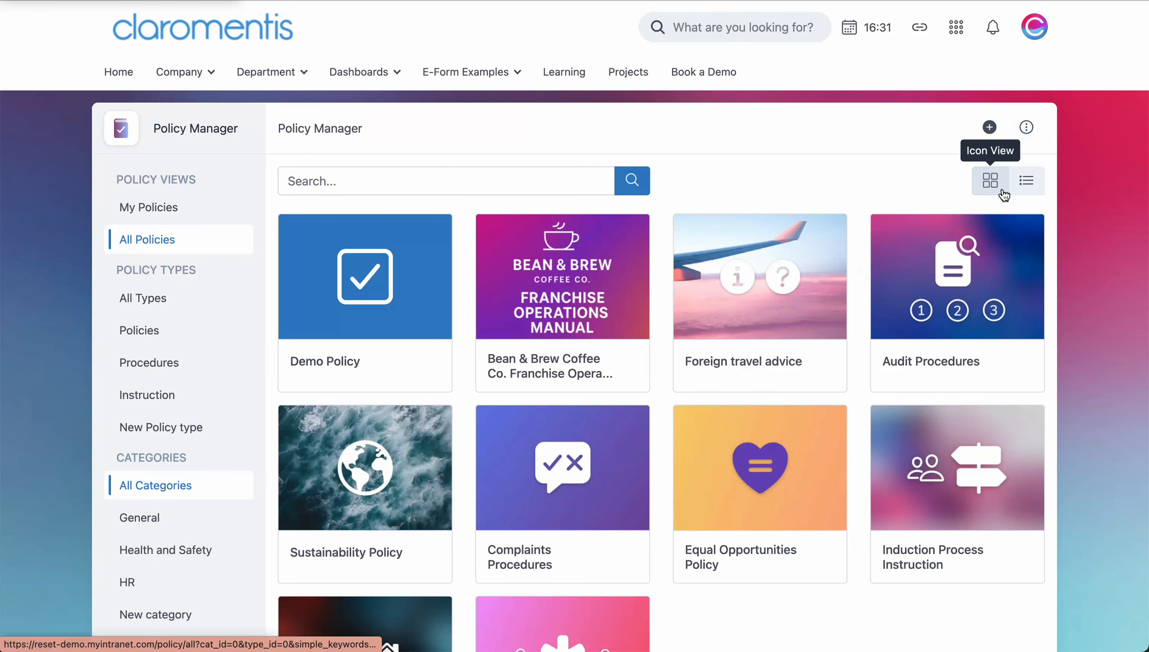
{"action": "scroll", "coordinate": [1081, 296], "scroll_direction": "down", "scroll_amount": 5}
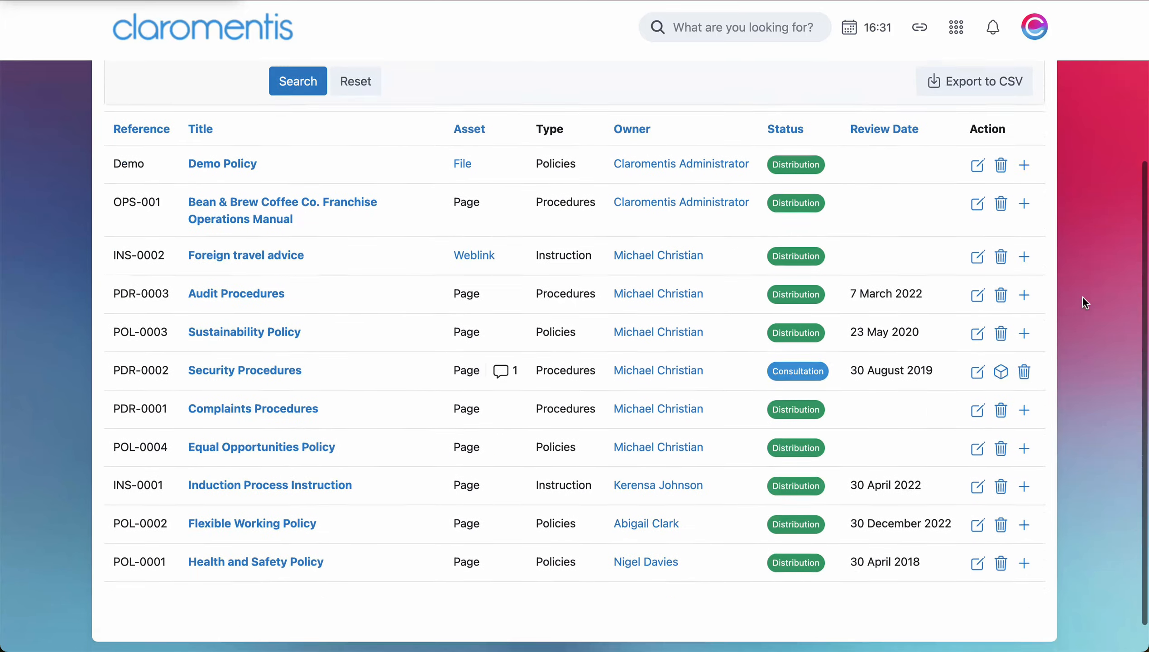
{"action": "scroll", "coordinate": [1081, 296], "scroll_direction": "up", "scroll_amount": 5}
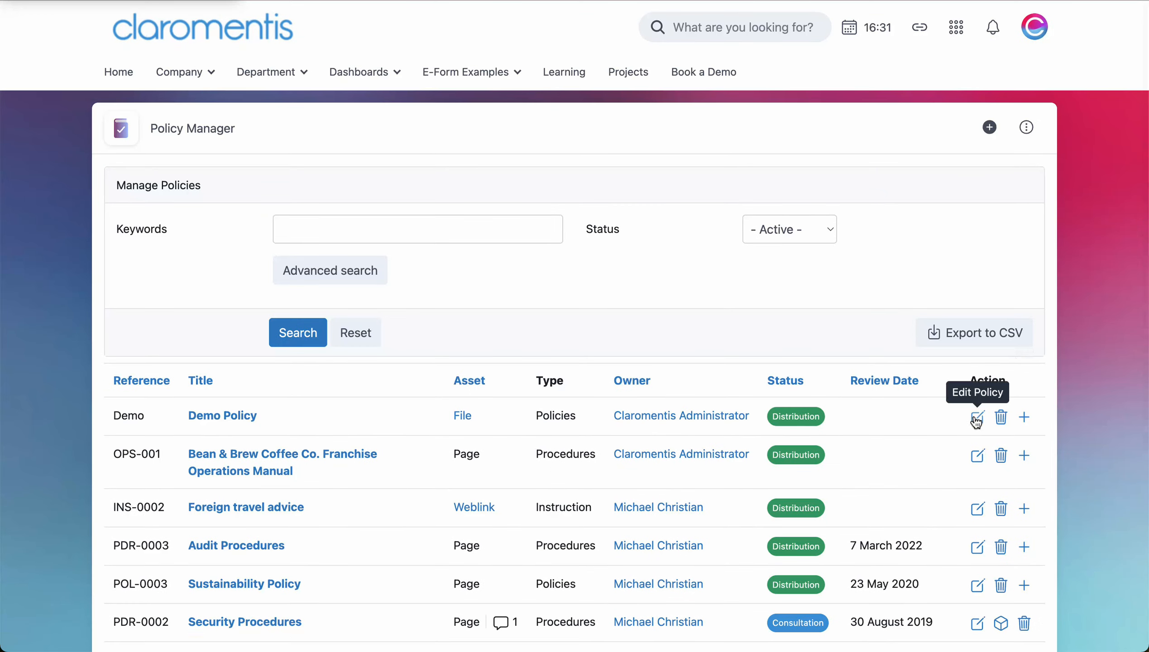
Edit the Demo Policy and choose the "demo policy copy" file from Downloads as its replacement asset.
{"action": "left_click", "coordinate": [977, 417]}
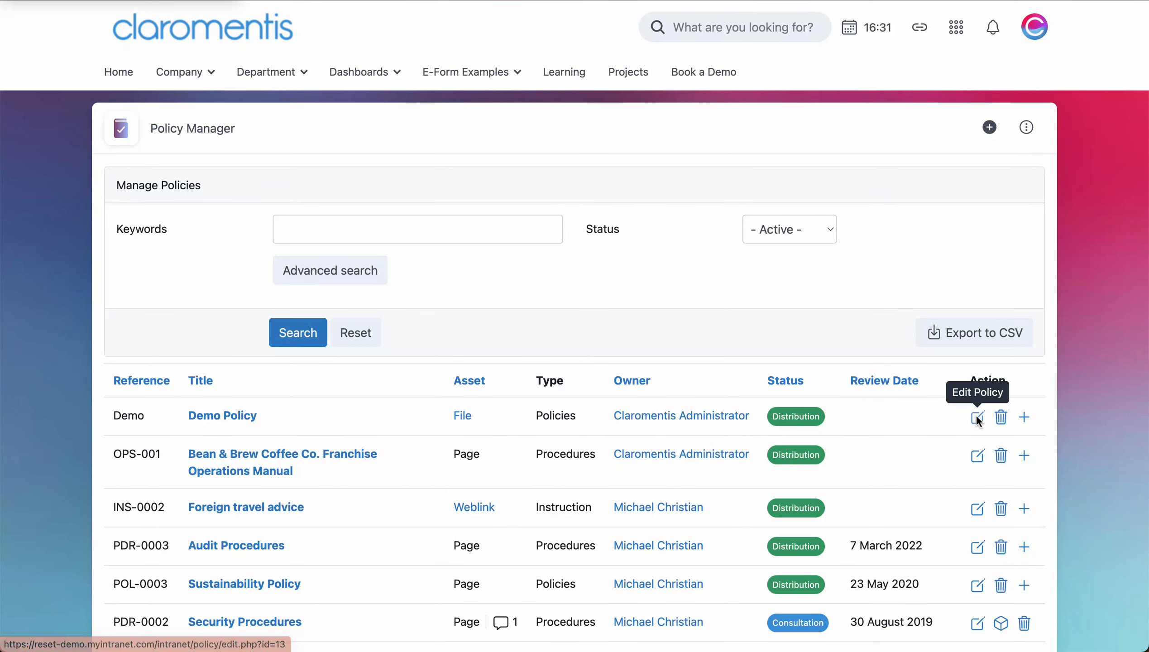
{"action": "scroll", "coordinate": [975, 422], "scroll_direction": "down", "scroll_amount": 5}
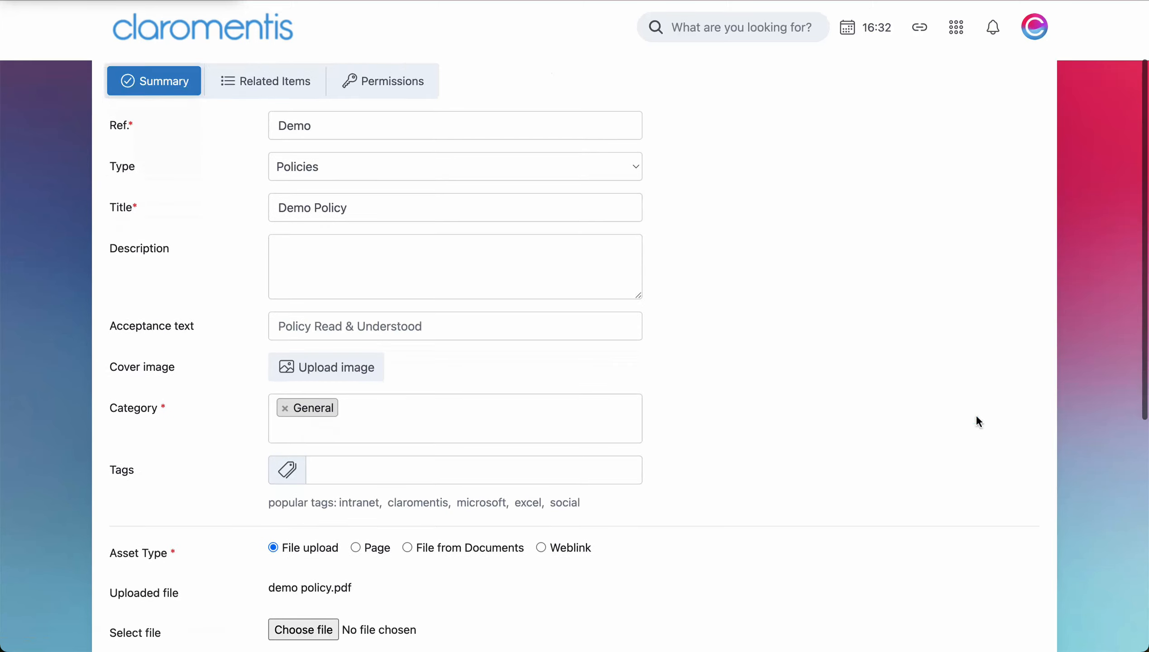
{"action": "left_click", "coordinate": [304, 496]}
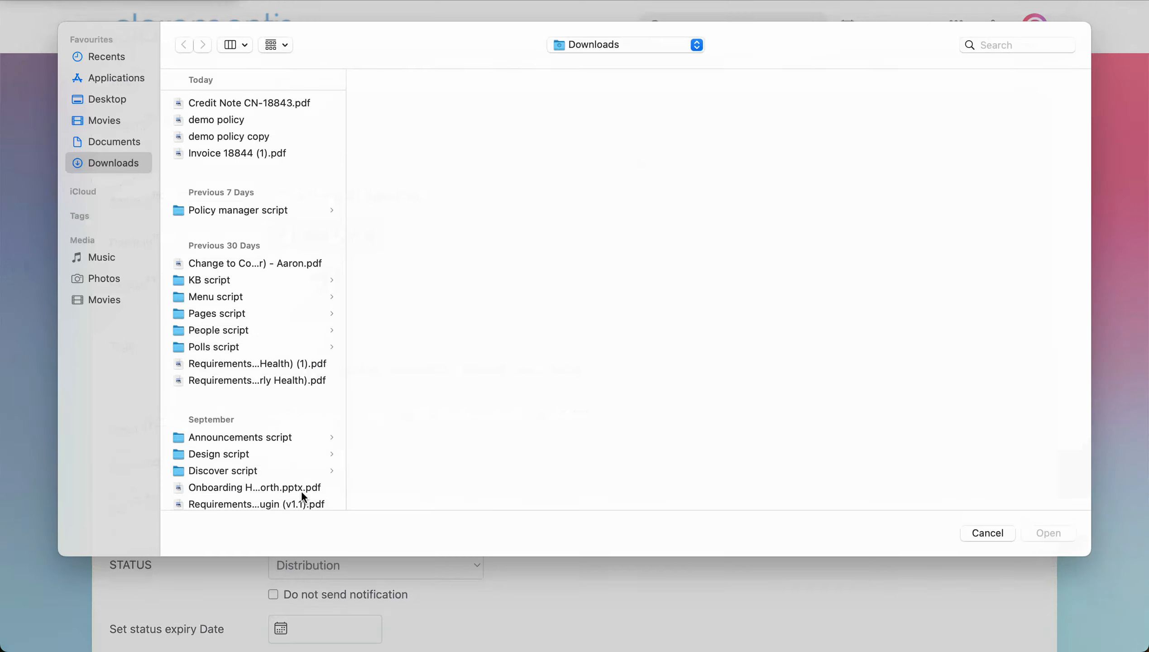
{"action": "left_click", "coordinate": [274, 145]}
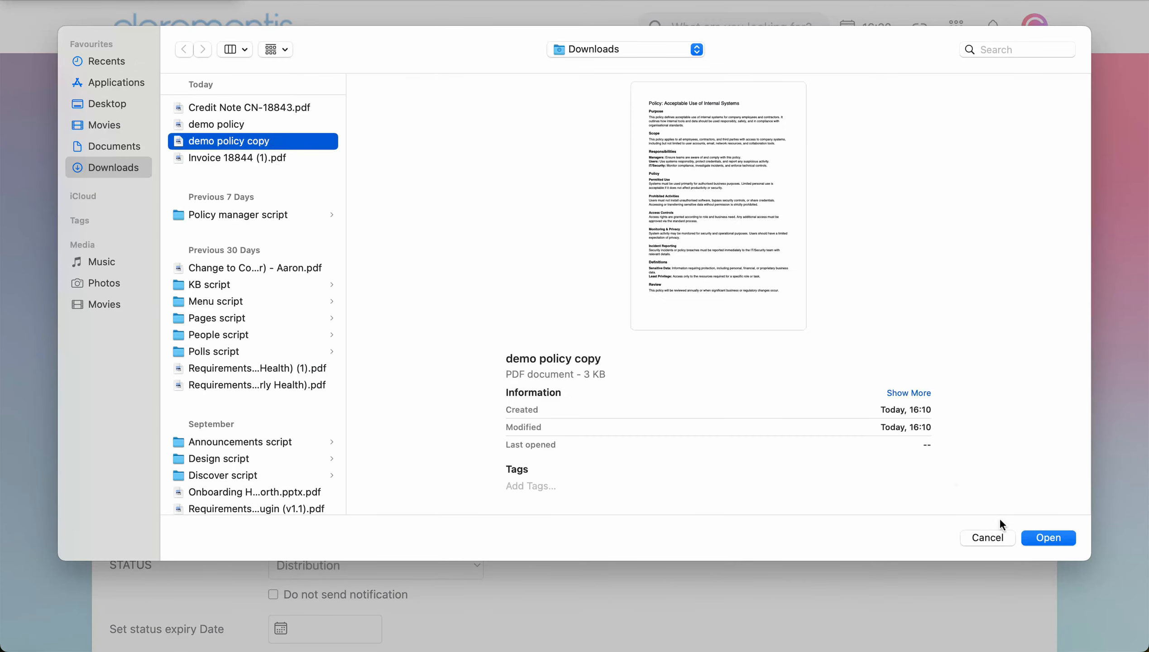
{"action": "left_click", "coordinate": [1044, 536]}
Try the Do not send notification option, leave it off, and submit the edited policy.
{"action": "scroll", "coordinate": [889, 471], "scroll_direction": "down", "scroll_amount": 5}
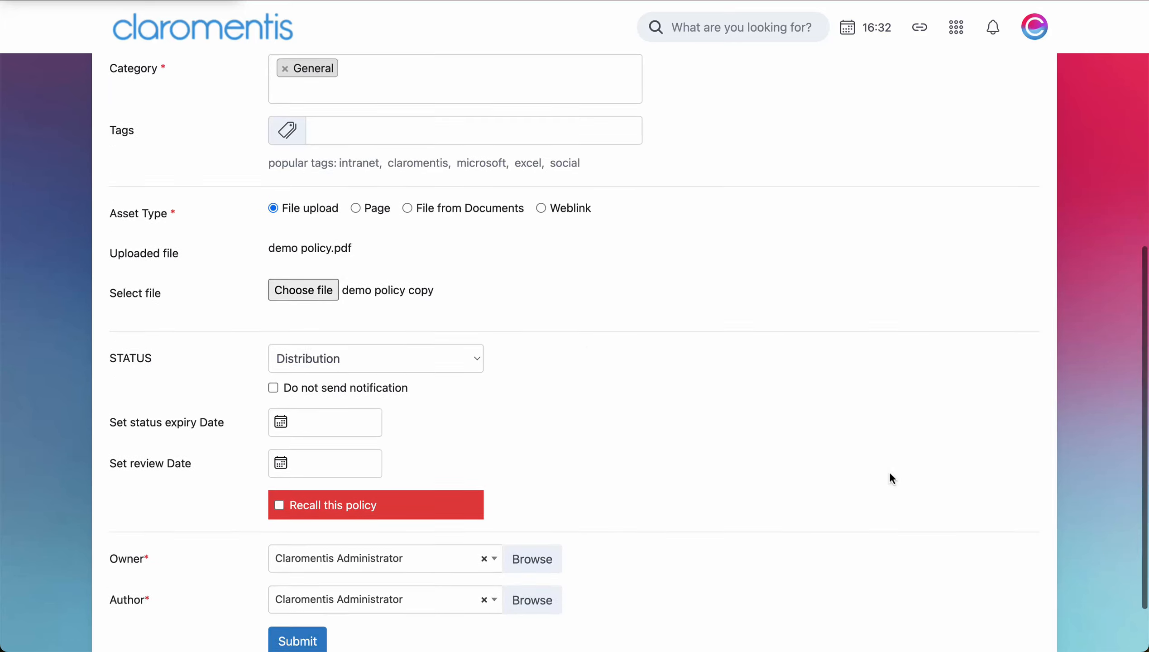
{"action": "scroll", "coordinate": [889, 471], "scroll_direction": "down", "scroll_amount": 2}
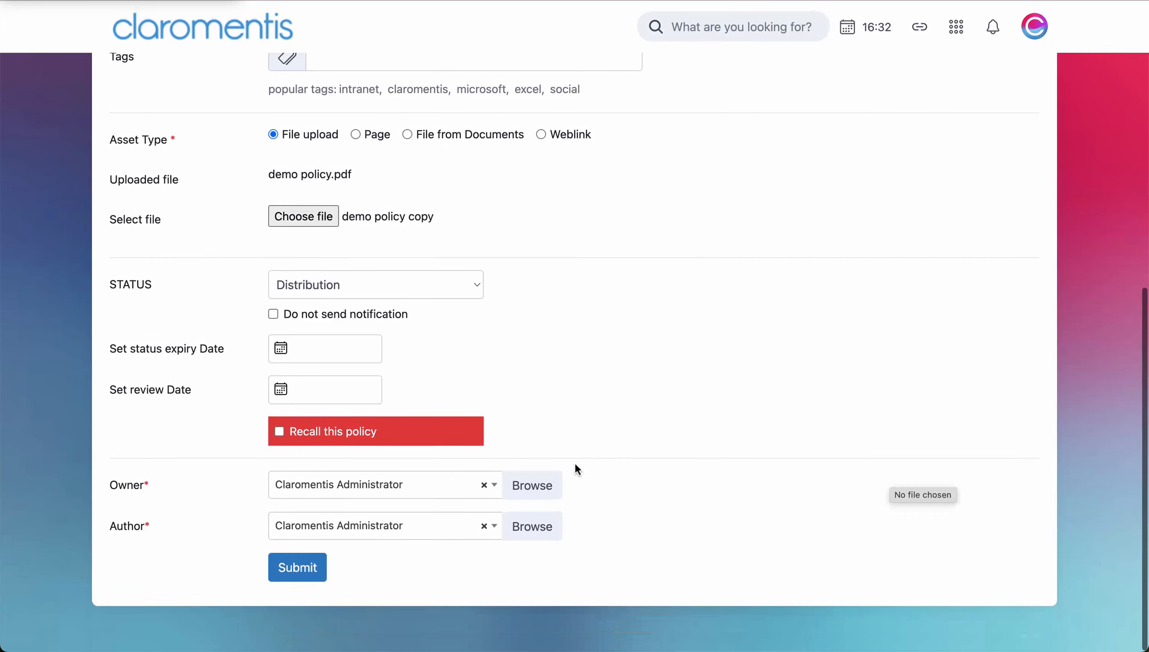
{"action": "left_click", "coordinate": [286, 315]}
{"action": "left_click", "coordinate": [286, 315]}
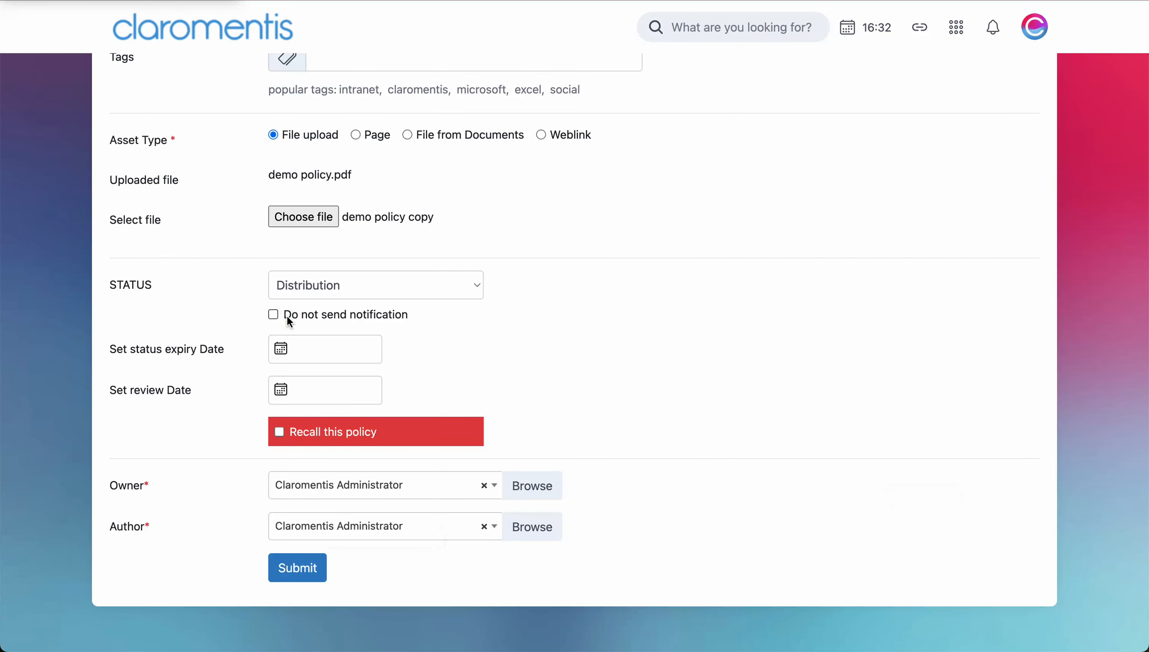
{"action": "left_click", "coordinate": [301, 569]}
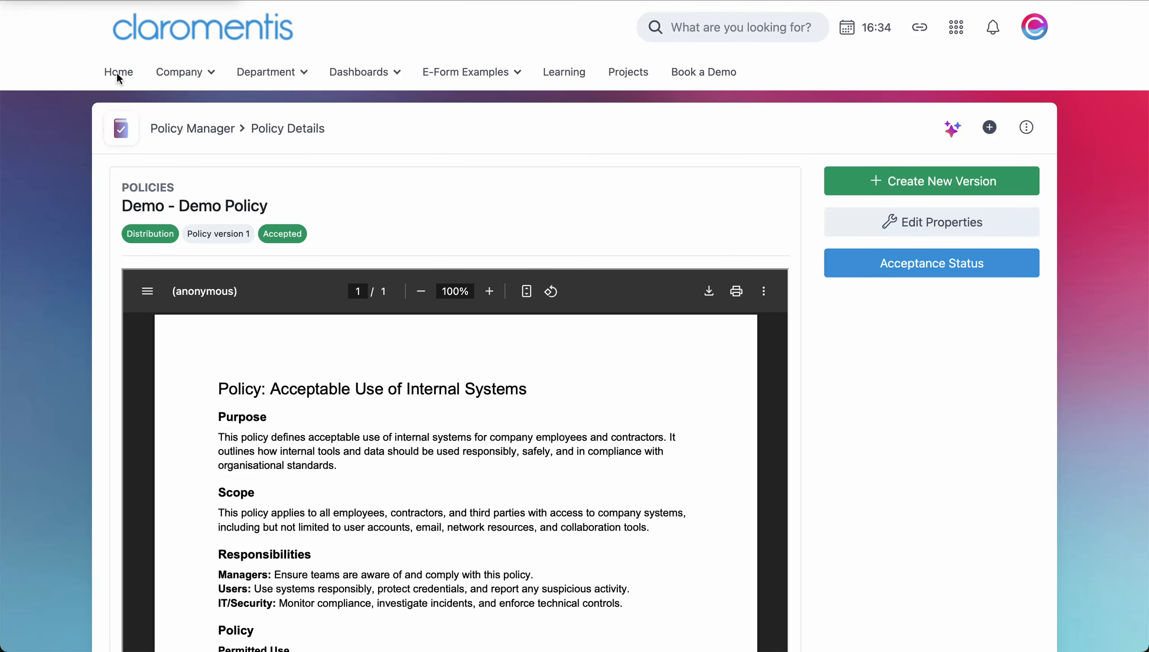
Go to the intranet home page and look through the policies in its Action required section.
{"action": "left_click", "coordinate": [119, 78]}
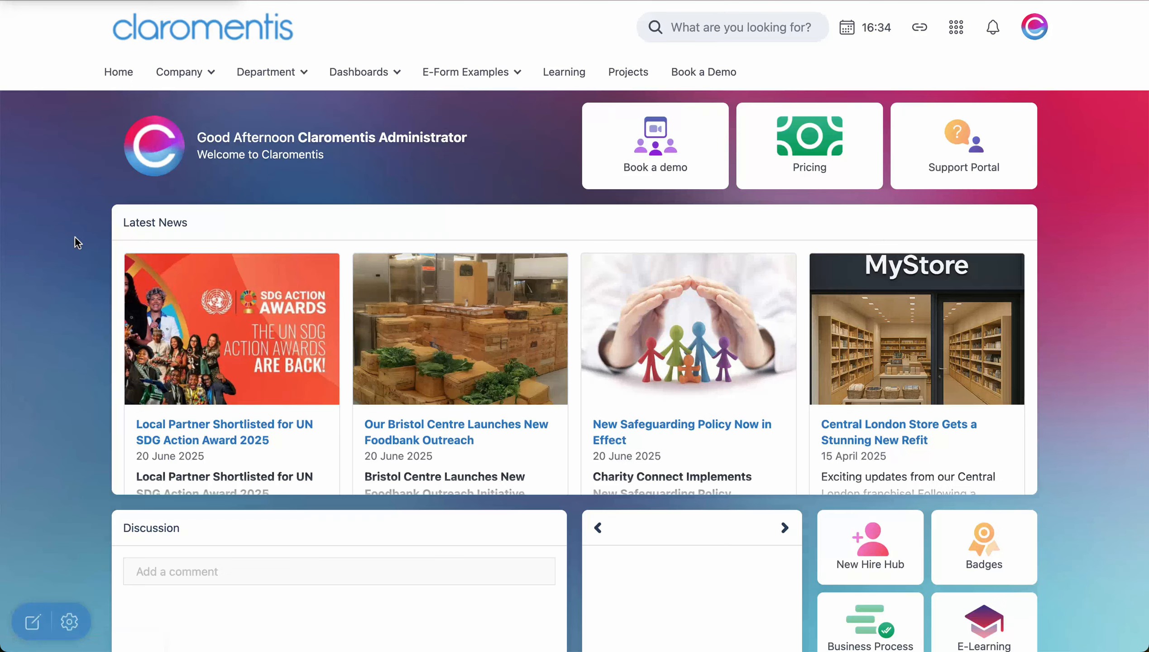
{"action": "scroll", "coordinate": [75, 257], "scroll_direction": "down", "scroll_amount": 10}
{"action": "scroll", "coordinate": [74, 257], "scroll_direction": "down", "scroll_amount": 10}
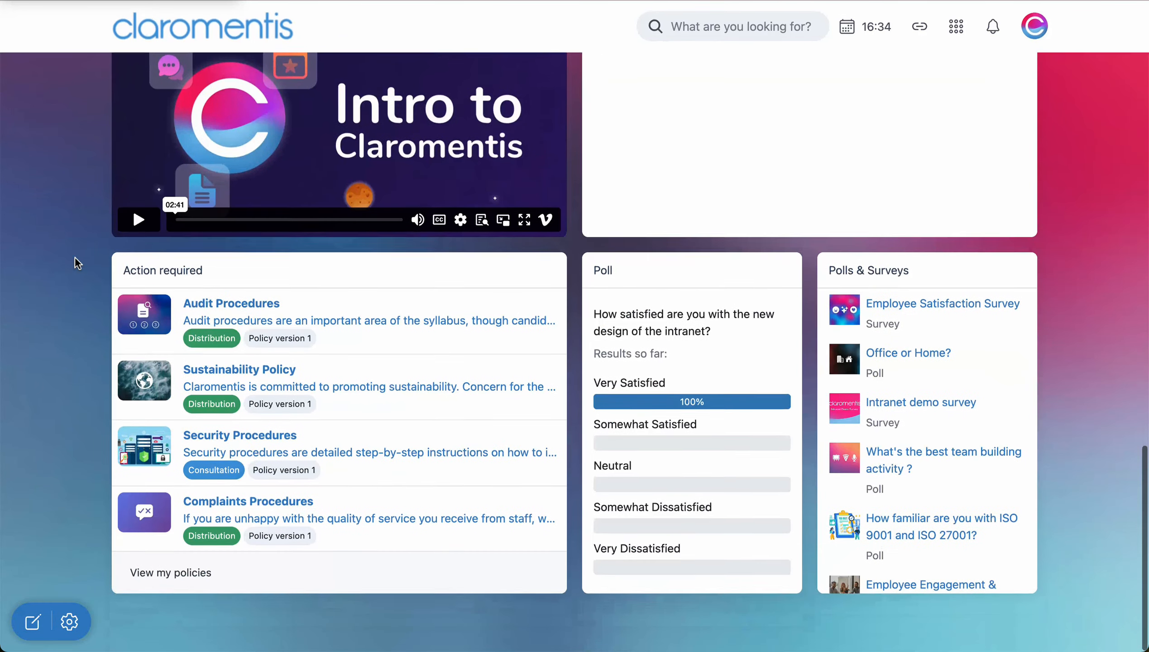
{"action": "scroll", "coordinate": [431, 337], "scroll_direction": "down", "scroll_amount": 5}
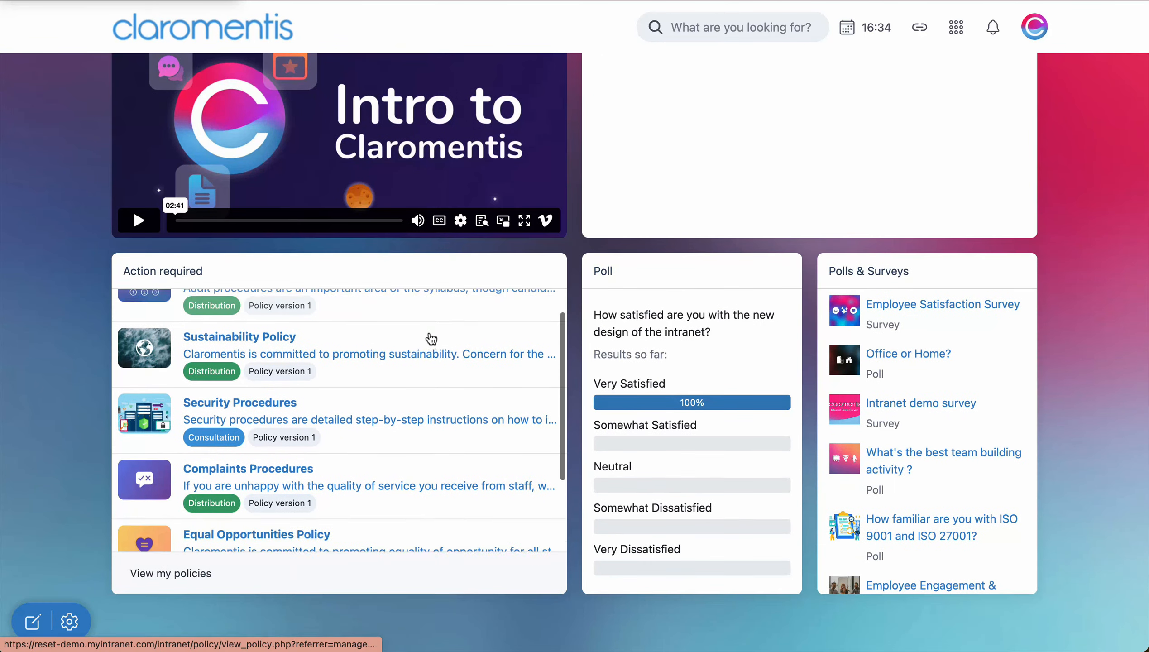
{"action": "scroll", "coordinate": [431, 338], "scroll_direction": "up", "scroll_amount": 4}
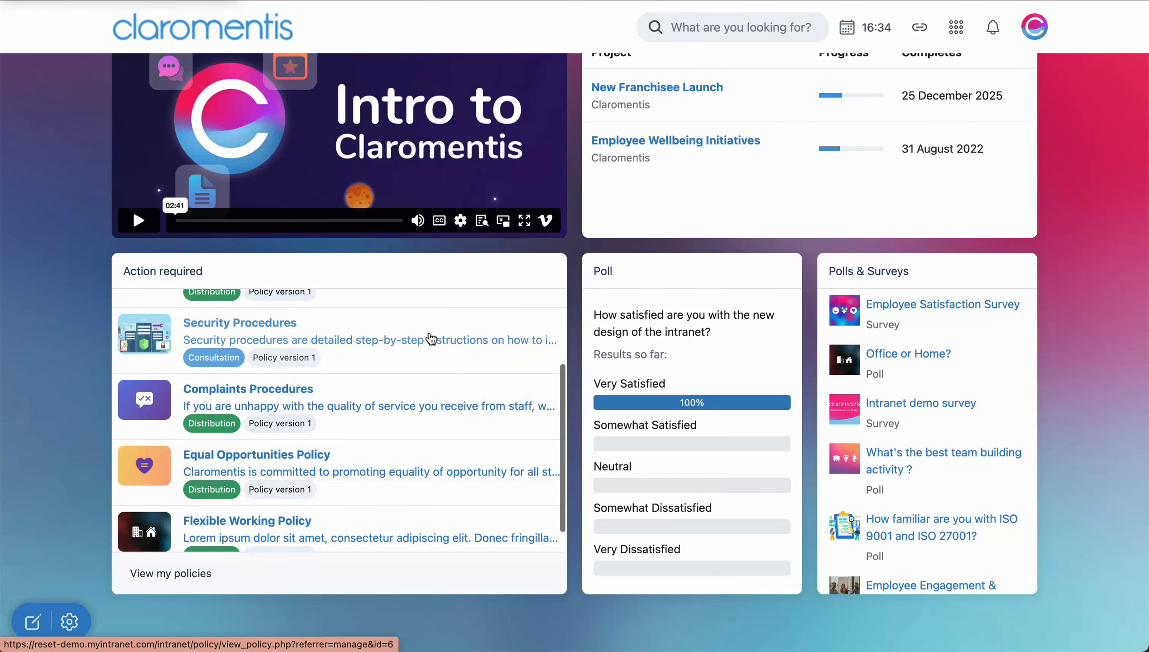
Open Policy Manager from the home page's policies section and view the My Policies list.
{"action": "left_click", "coordinate": [183, 575]}
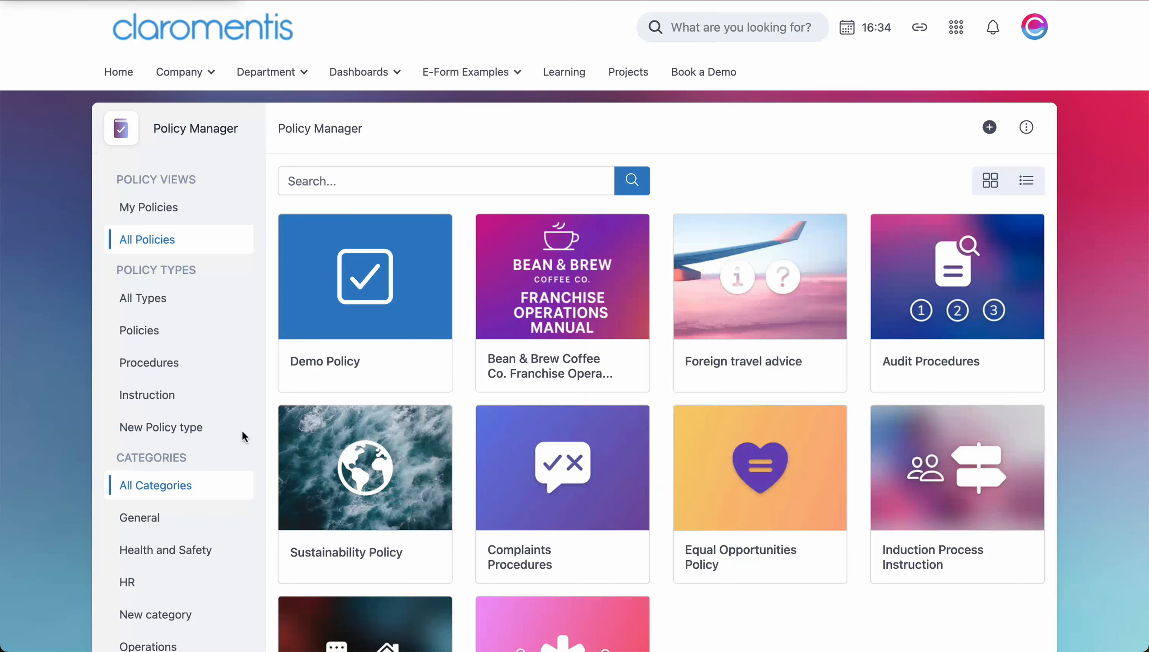
{"action": "left_click", "coordinate": [177, 212]}
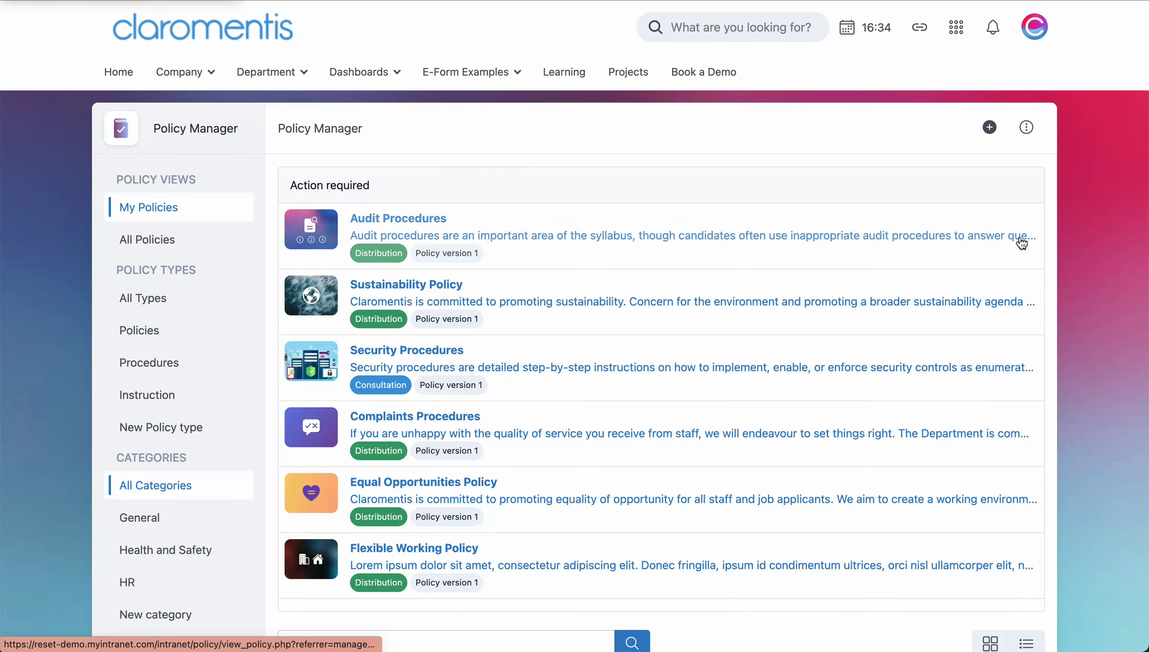
{"action": "left_click", "coordinate": [968, 169]}
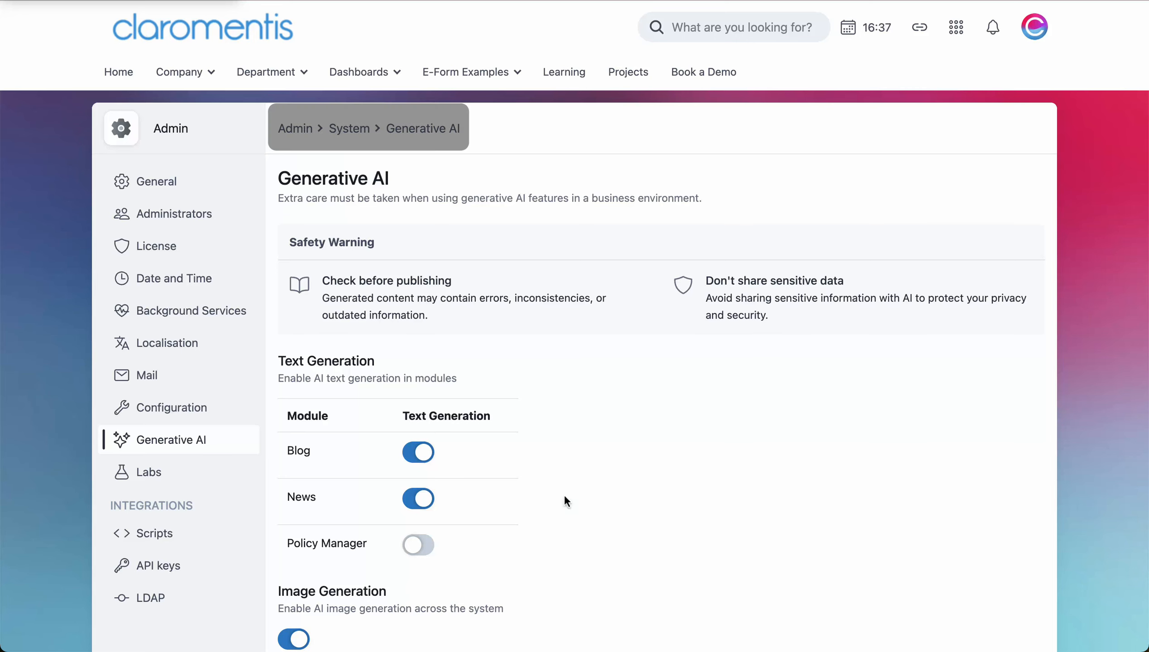
Enable AI text generation for the Policy Manager module and save the Generative AI settings.
{"action": "left_click", "coordinate": [418, 543]}
{"action": "scroll", "coordinate": [461, 560], "scroll_direction": "down", "scroll_amount": 1}
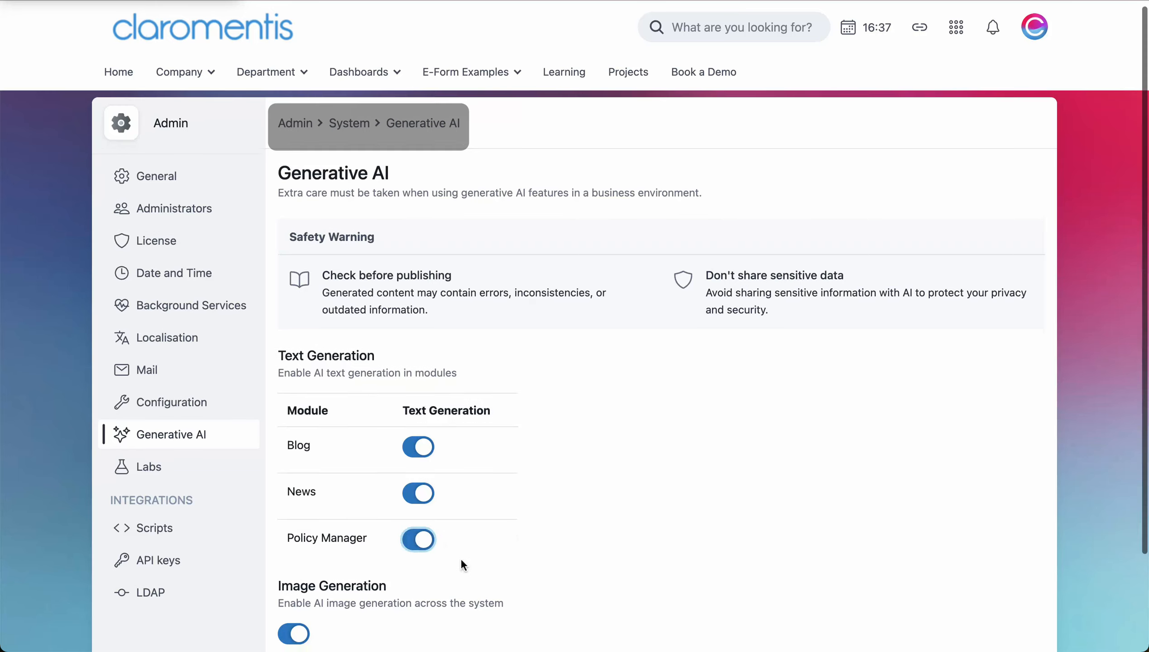
{"action": "scroll", "coordinate": [460, 557], "scroll_direction": "down", "scroll_amount": 3}
{"action": "left_click", "coordinate": [300, 596]}
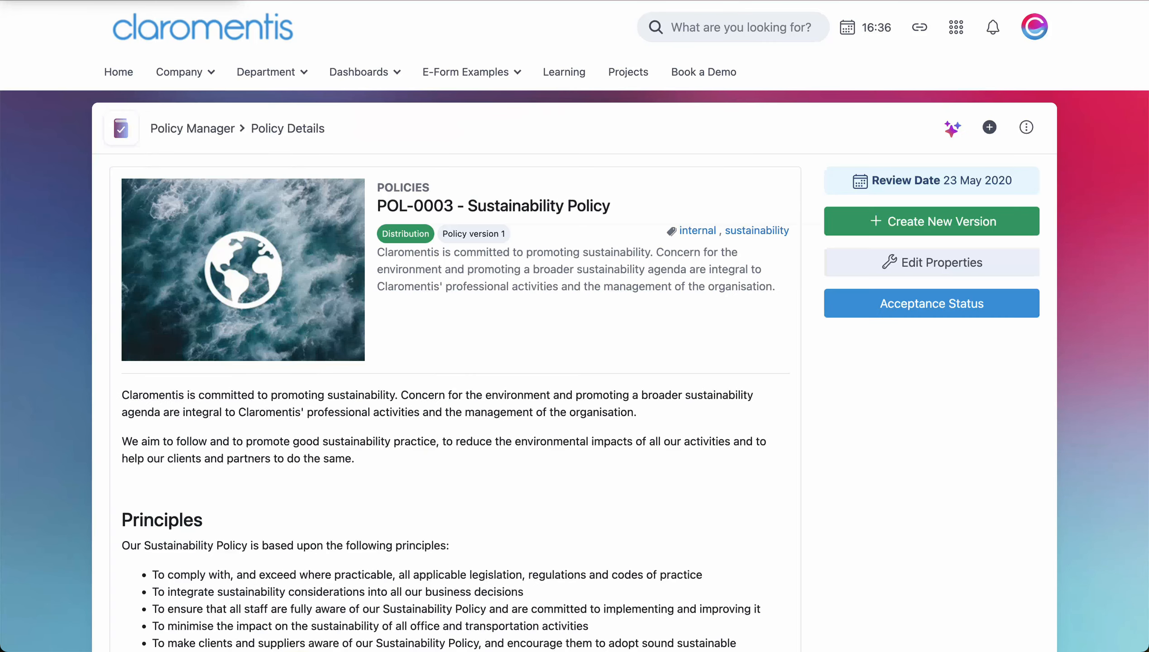
Ask the Sustainability Policy's AI Assistant the suggested question "What are the main principles of Claromentis' Sustainability Policy?" and activate the question field.
{"action": "left_click", "coordinate": [951, 128]}
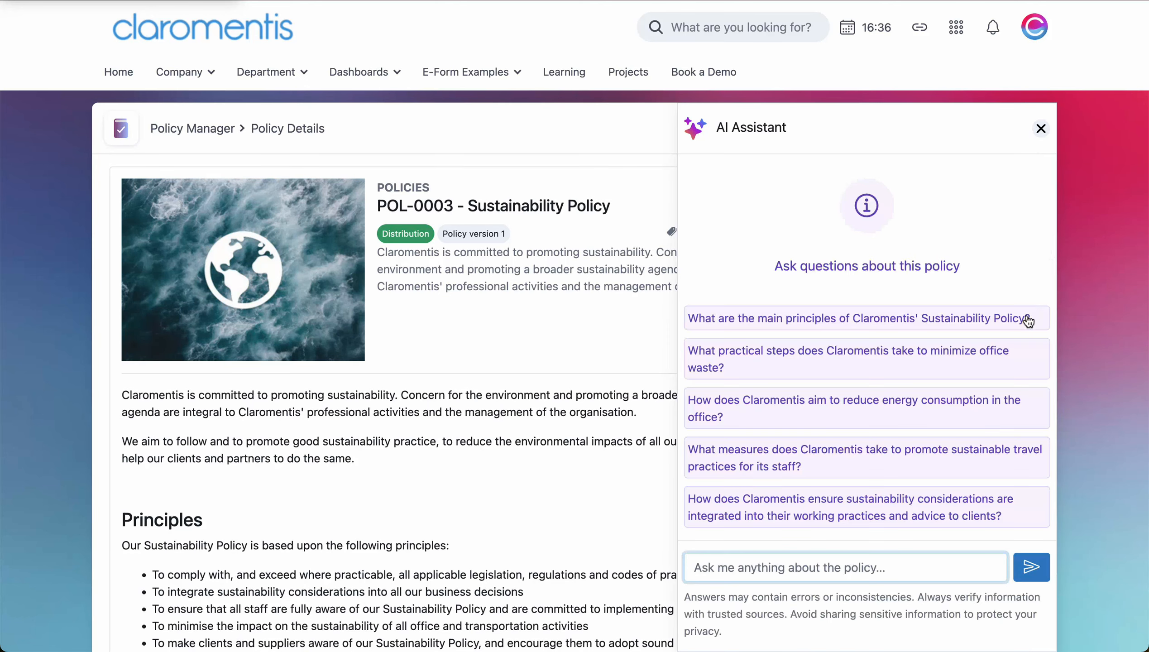
{"action": "left_click", "coordinate": [1028, 318]}
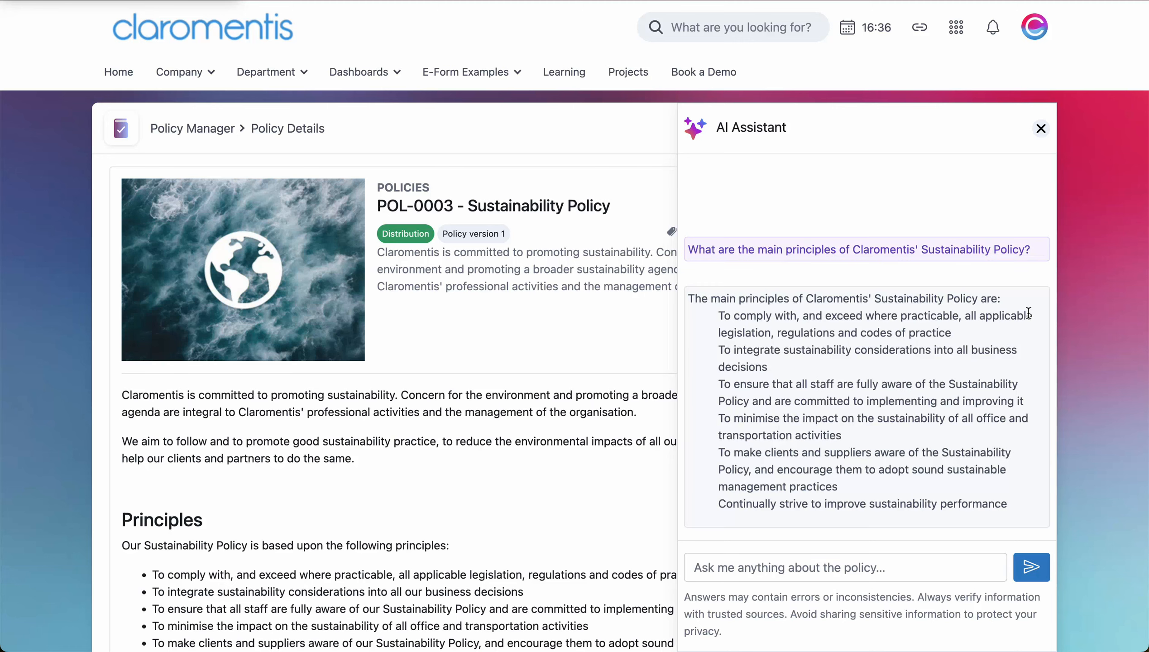
{"action": "left_click", "coordinate": [967, 562]}
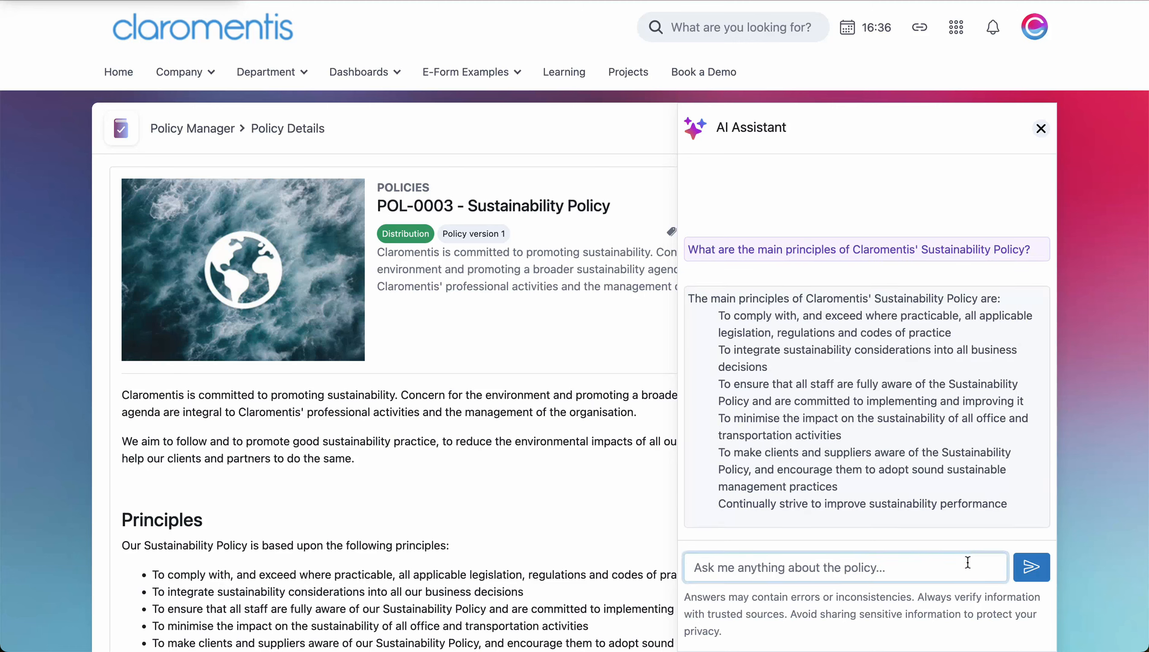